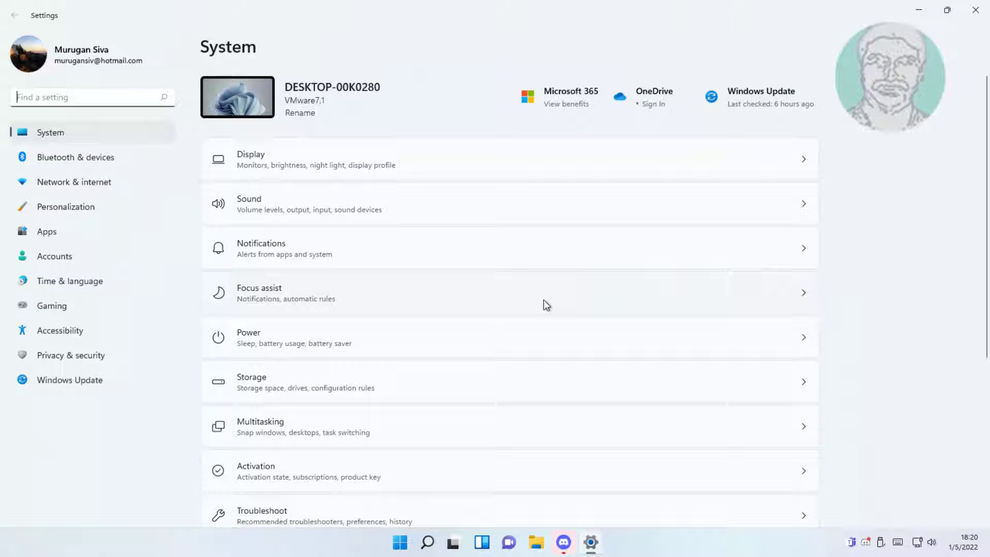
# Step: Run the Windows Update troubleshooter from the other troubleshooters in System settings, and close it and Settings when it completes
pyautogui.scroll(-4, 475, 386)
pyautogui.click(274, 313)
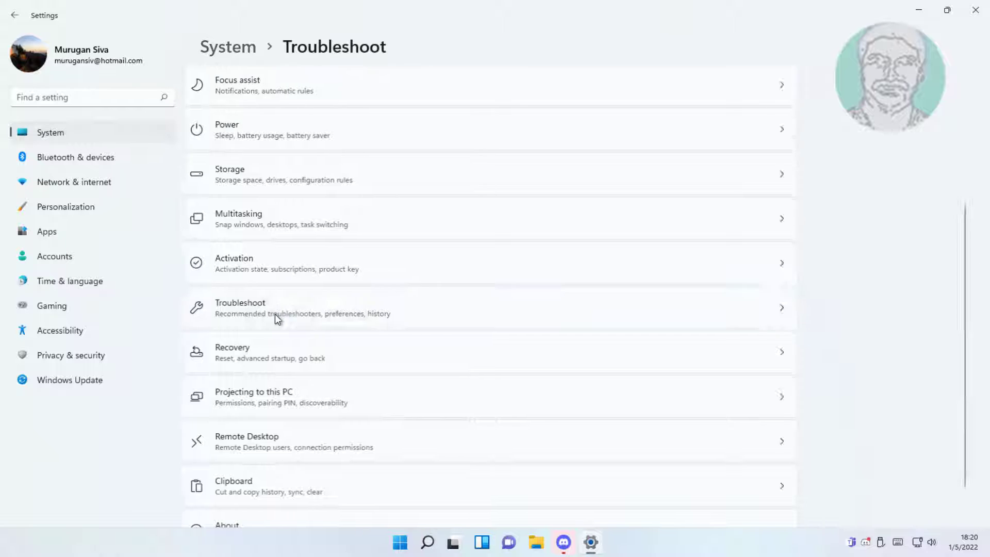
pyautogui.click(257, 206)
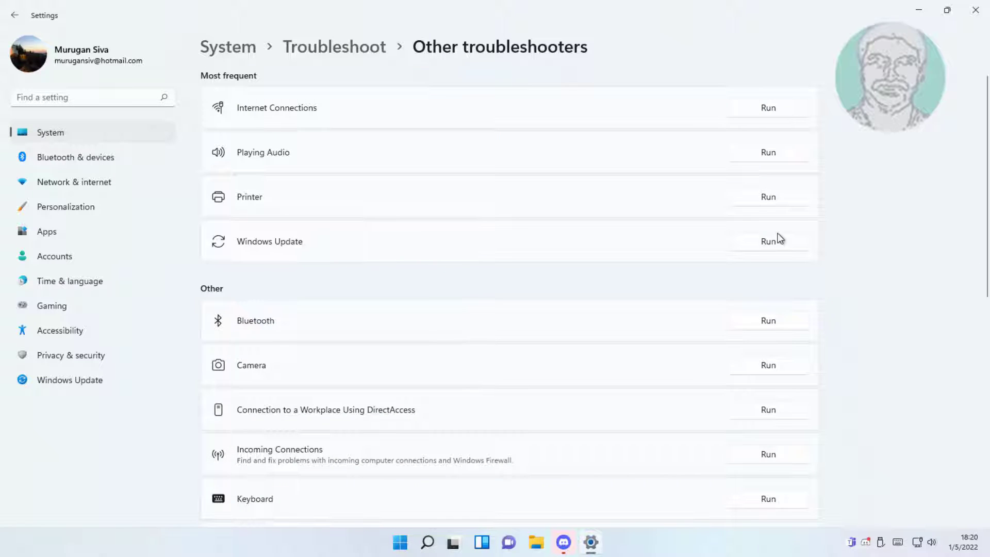
pyautogui.click(775, 242)
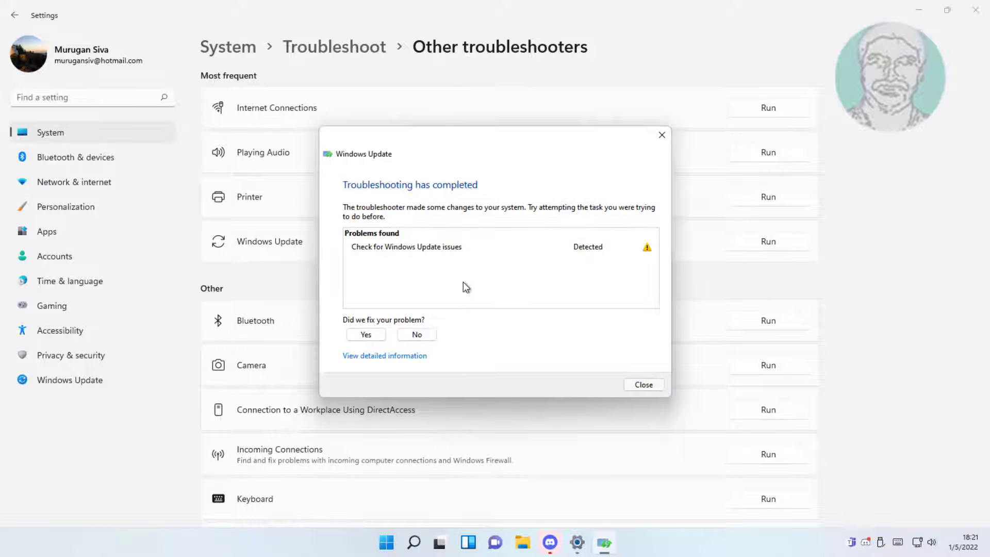
pyautogui.click(644, 384)
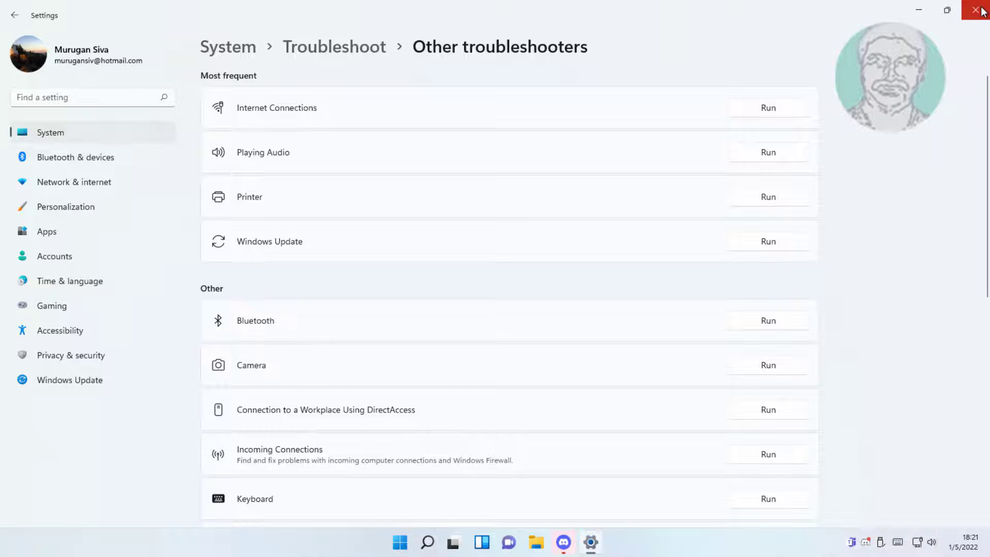
pyautogui.click(981, 10)
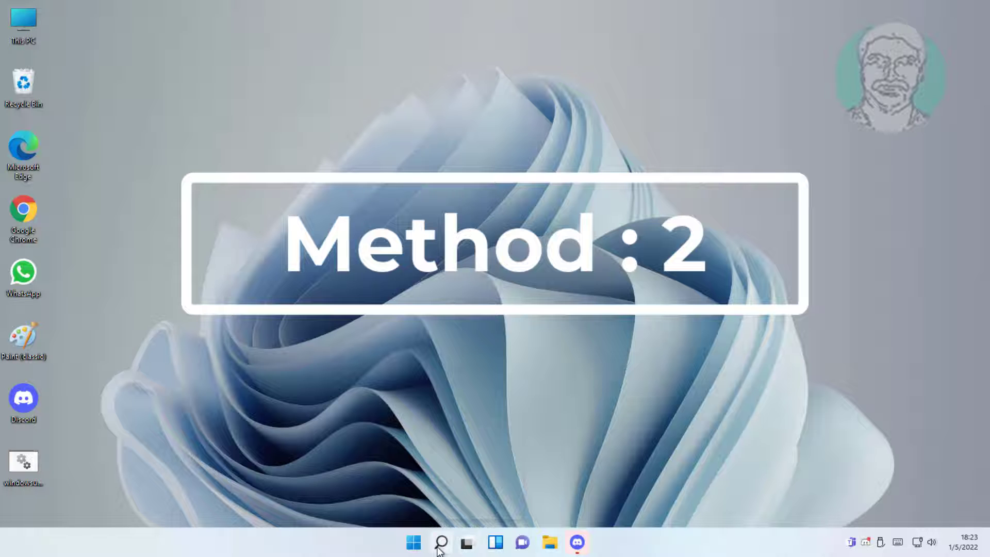
# Step: Search Windows for cmd and open Command Prompt as administrator
pyautogui.click(441, 542)
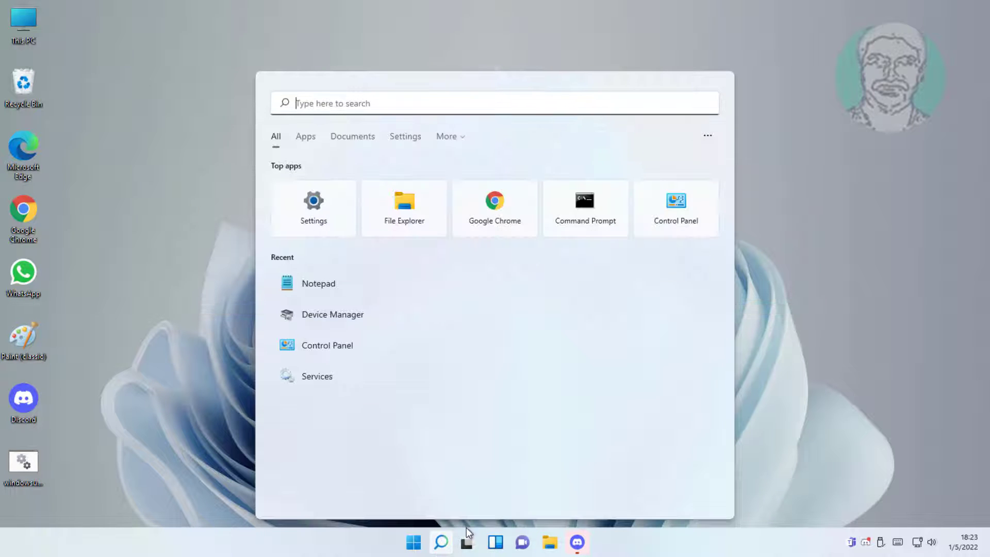
pyautogui.write('cmd')
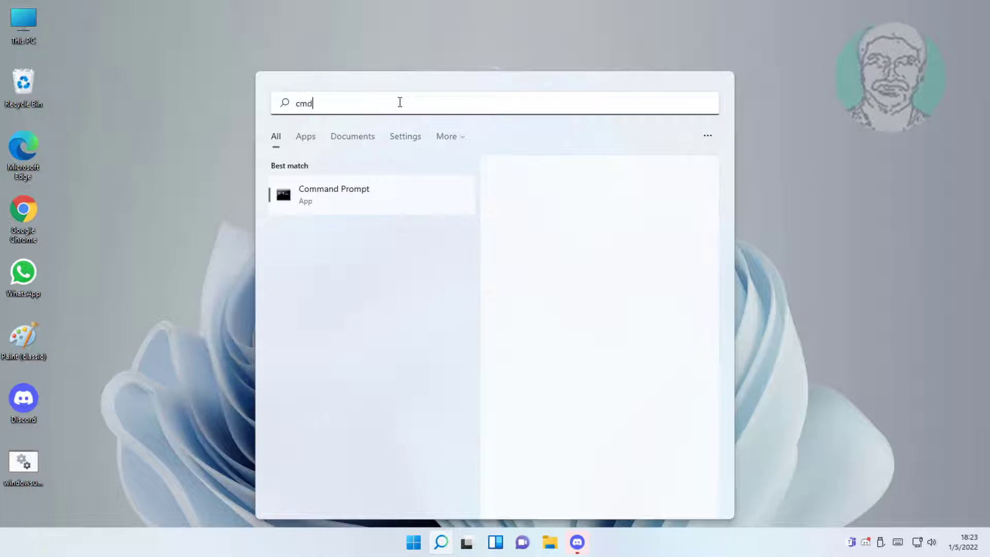
pyautogui.rightClick(349, 192)
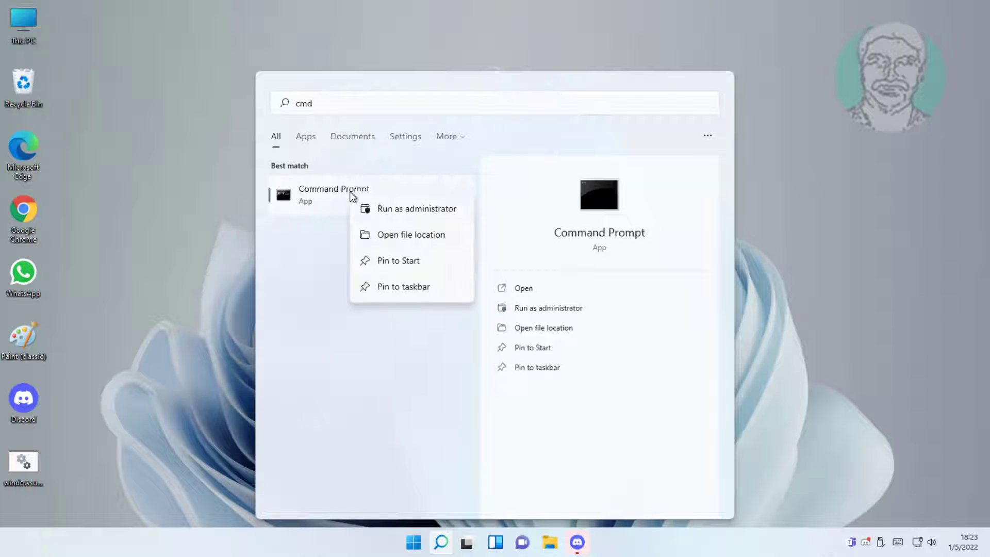
pyautogui.click(378, 205)
pyautogui.click(431, 365)
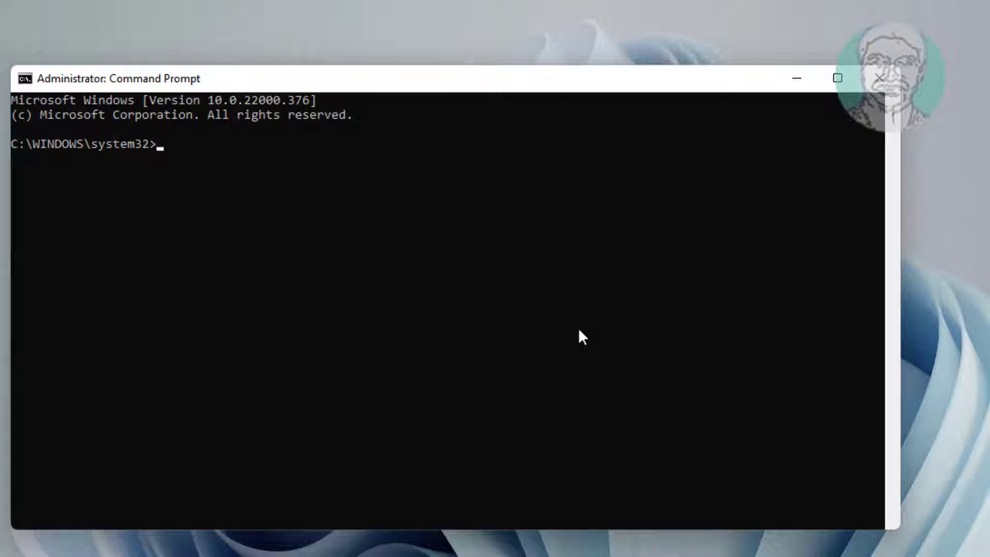
# Step: Stop the wuauserv, cryptsvc and bits services, one after another, with net stop commands
pyautogui.write('em32>net stop wuauserv')
pyautogui.press('Return')
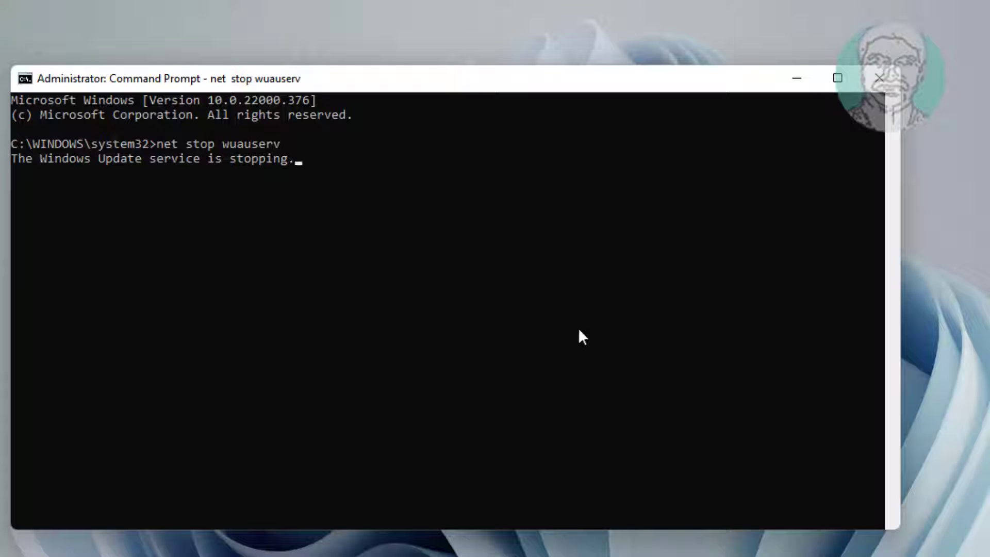
pyautogui.write('net ')
pyautogui.write('stop cr')
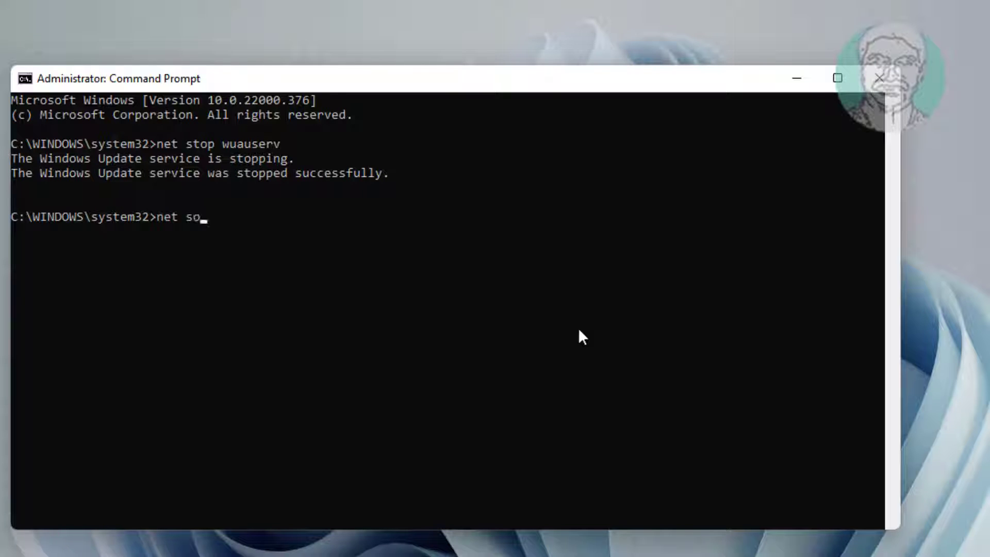
pyautogui.write('yptsvc')
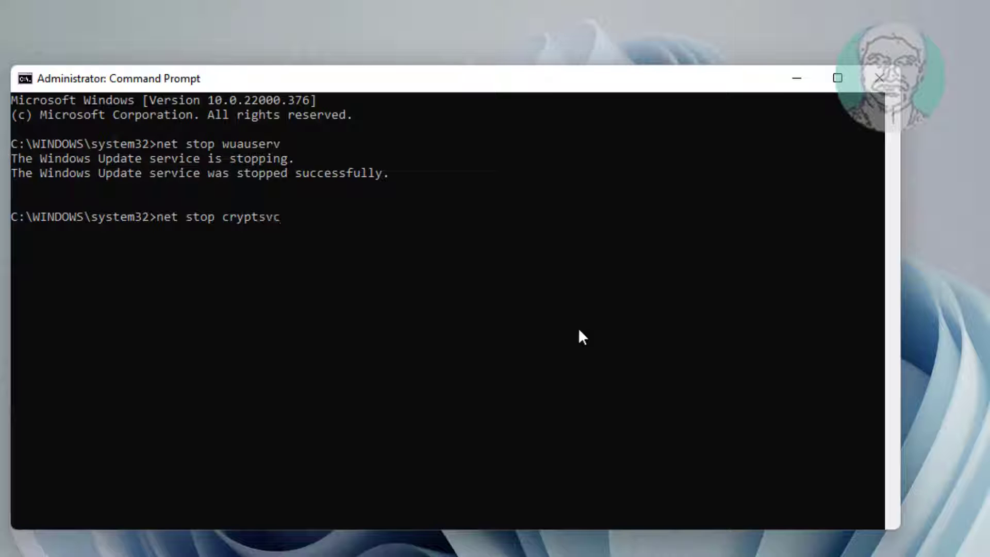
pyautogui.press('Return')
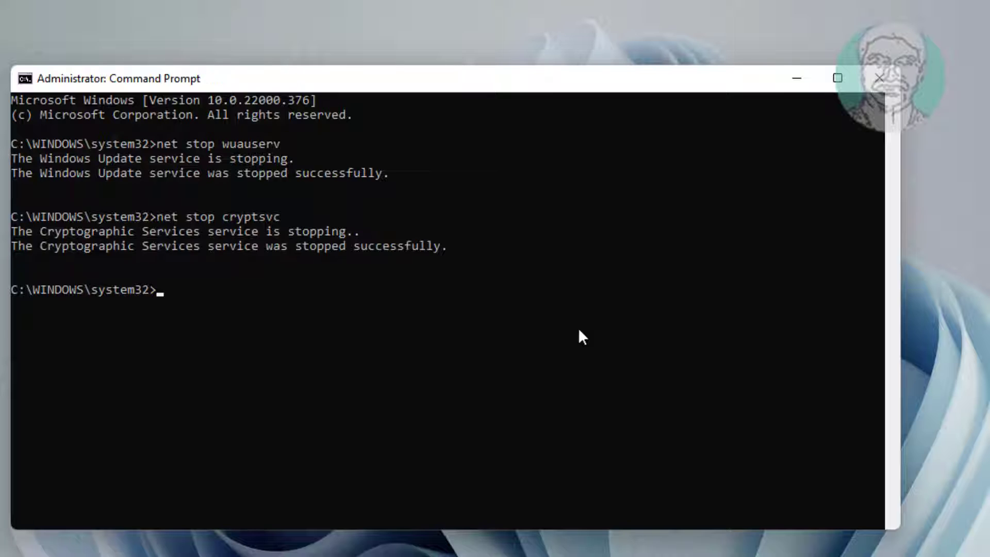
pyautogui.write('net stop bits')
pyautogui.press('Return')
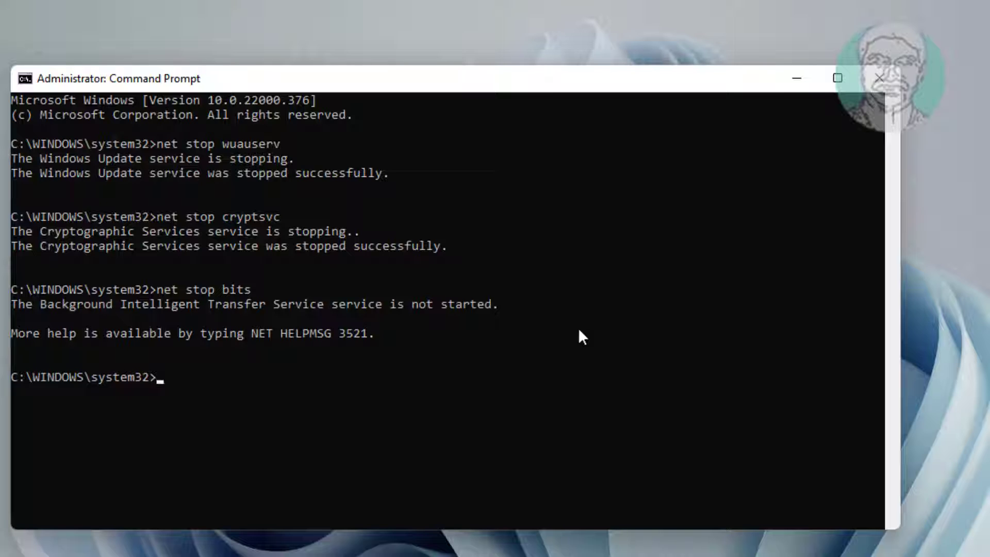
# Step: Rename the folder c:\windows\softwaredistribution to softwaredistribution.old with the ren command
pyautogui.write('ren c:\\windows')
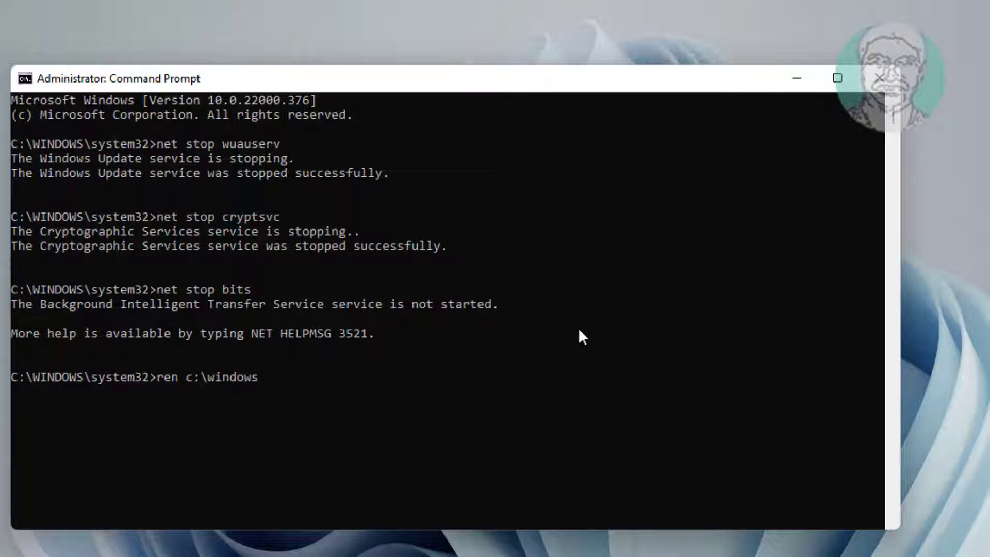
pyautogui.write('\\softwaredistributi')
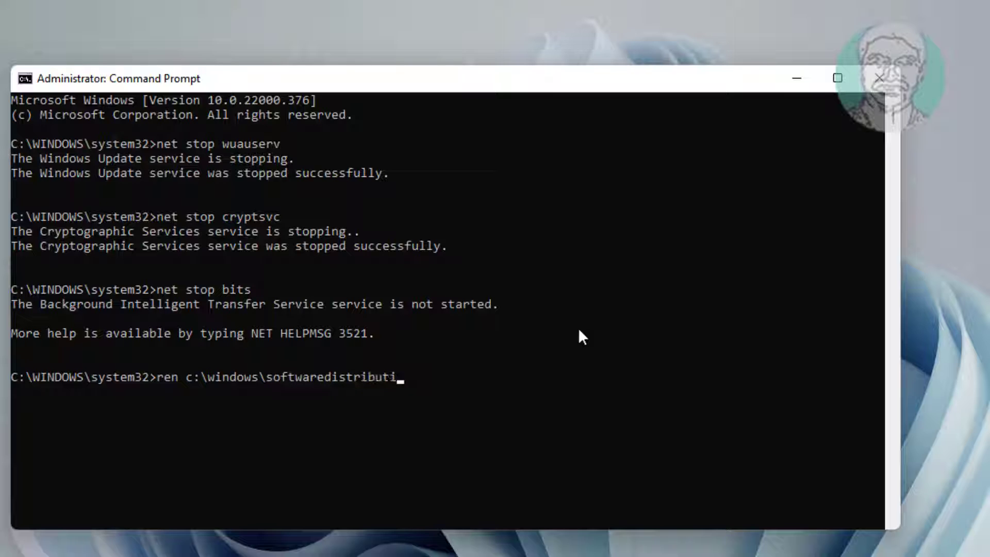
pyautogui.write('on softwaredistr')
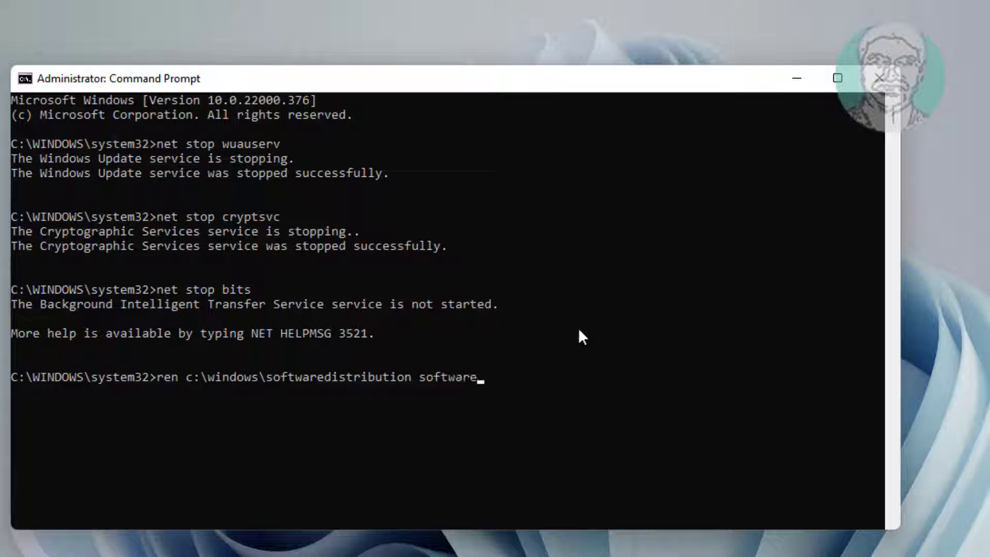
pyautogui.write('ibutio')
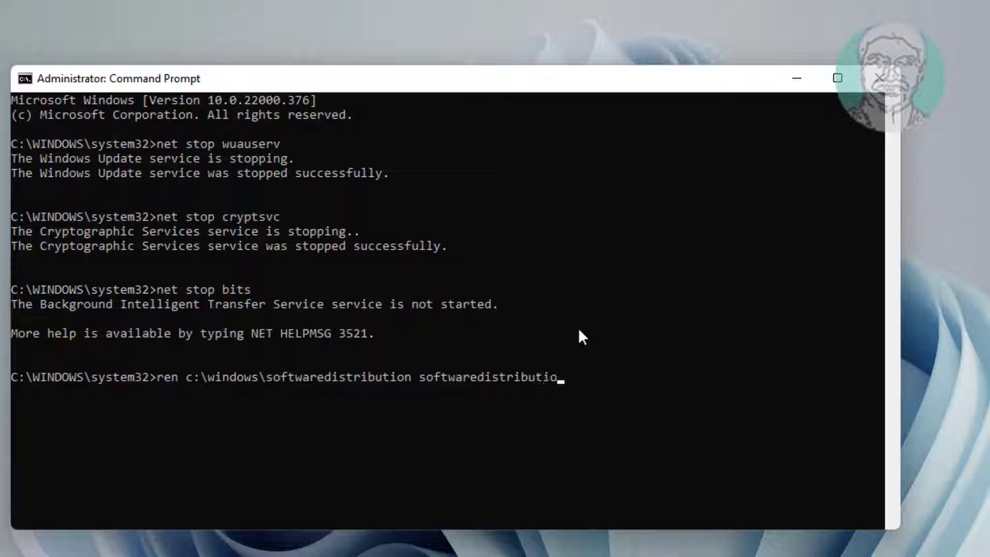
pyautogui.write('n.old')
pyautogui.press('Return')
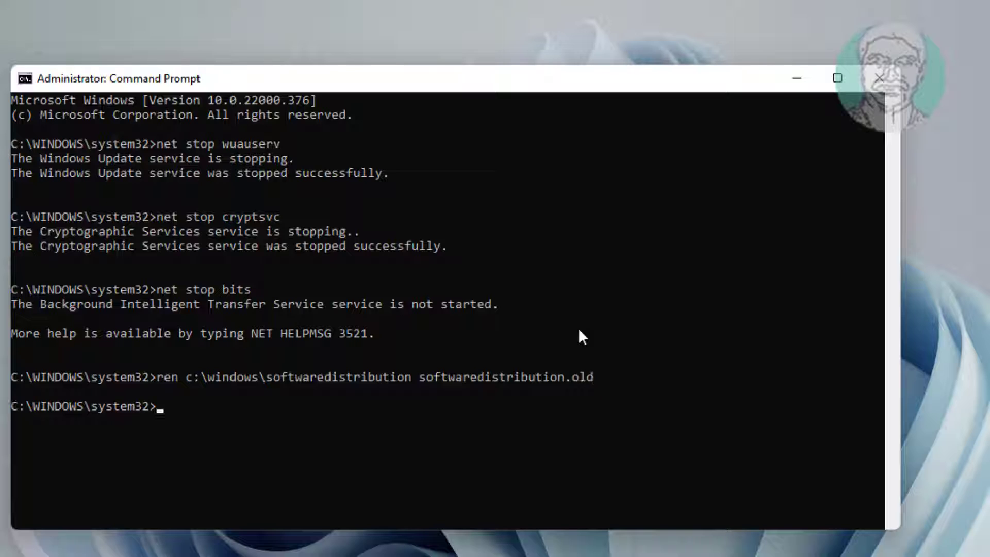
# Step: Rename the folder c:\windows\system32\catroot2 to catroot2.old with the ren command
pyautogui.write('ren c:')
pyautogui.write('\\windows')
pyautogui.write('\\ss')
pyautogui.write('ystem32')
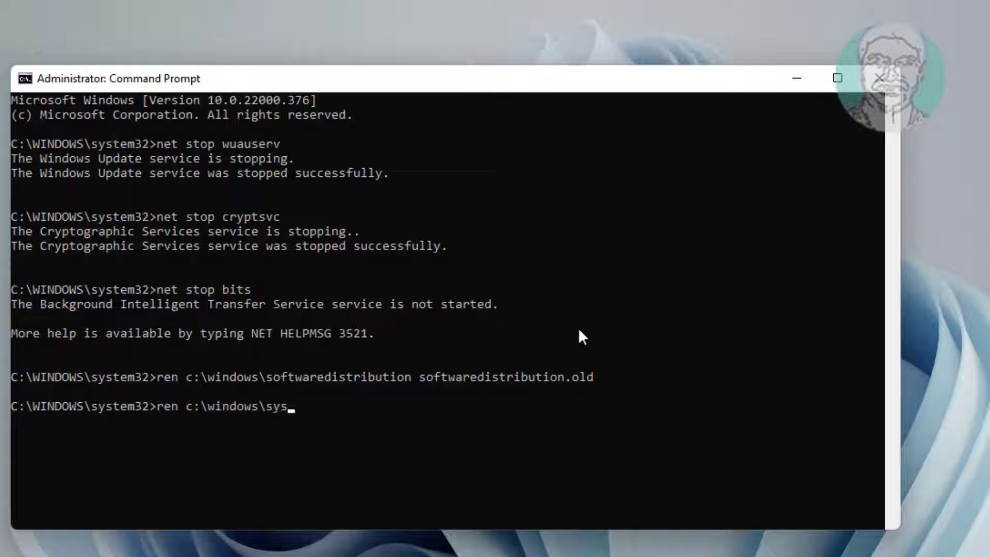
pyautogui.write('\\catroo')
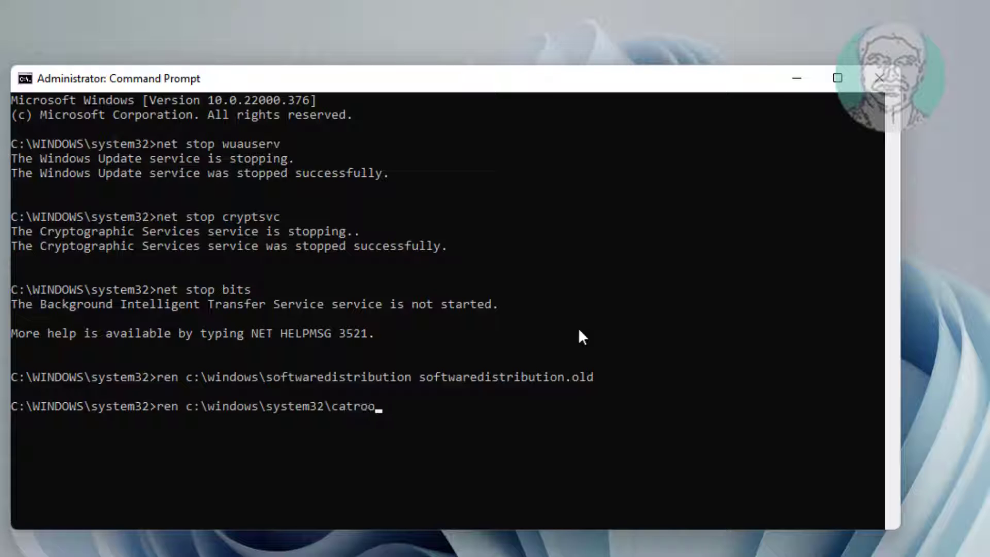
pyautogui.write('t2 catroot2.')
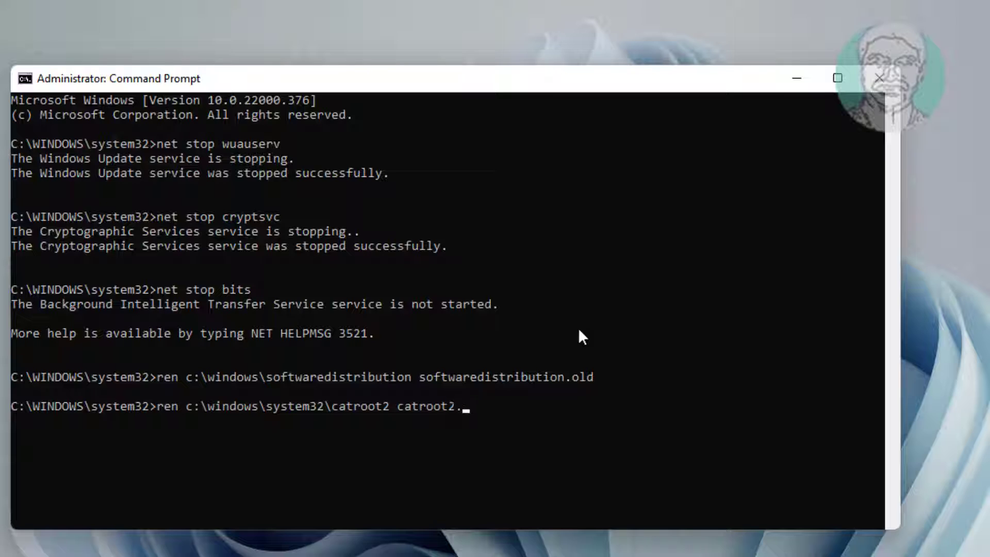
pyautogui.write('old')
pyautogui.press('Return')
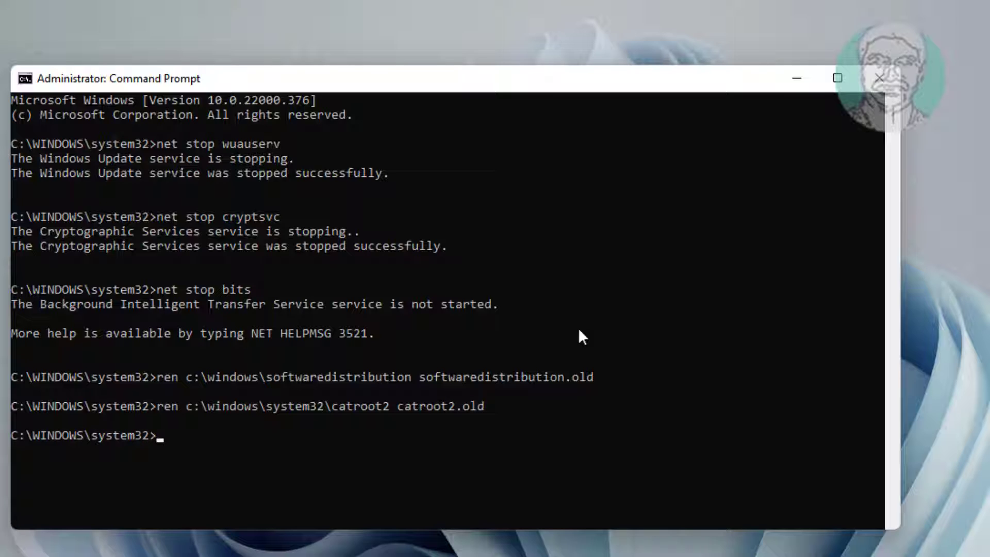
# Step: Start the wuauserv, cryptsvc and bits services again, one after another, with net start commands
pyautogui.write('net start wu')
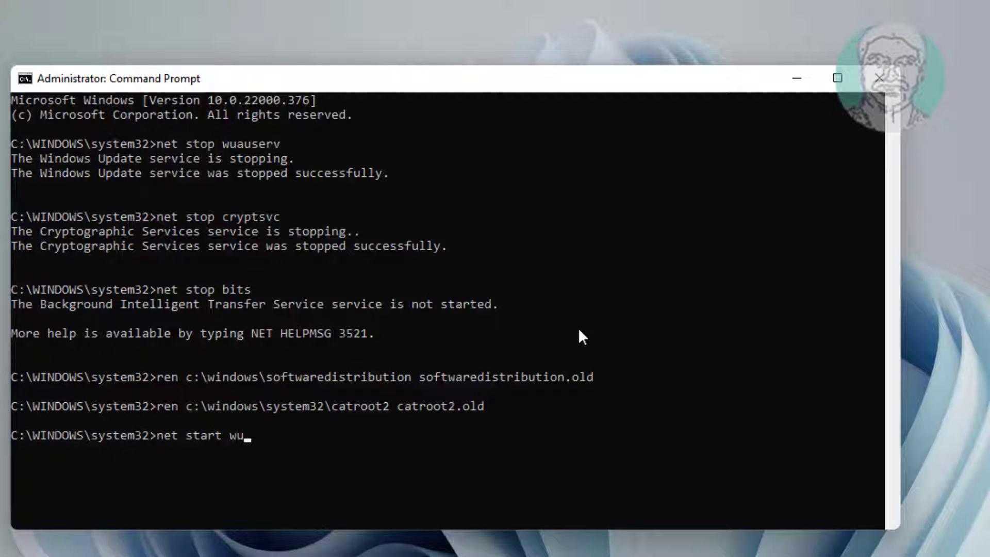
pyautogui.write('auserv')
pyautogui.press('Return')
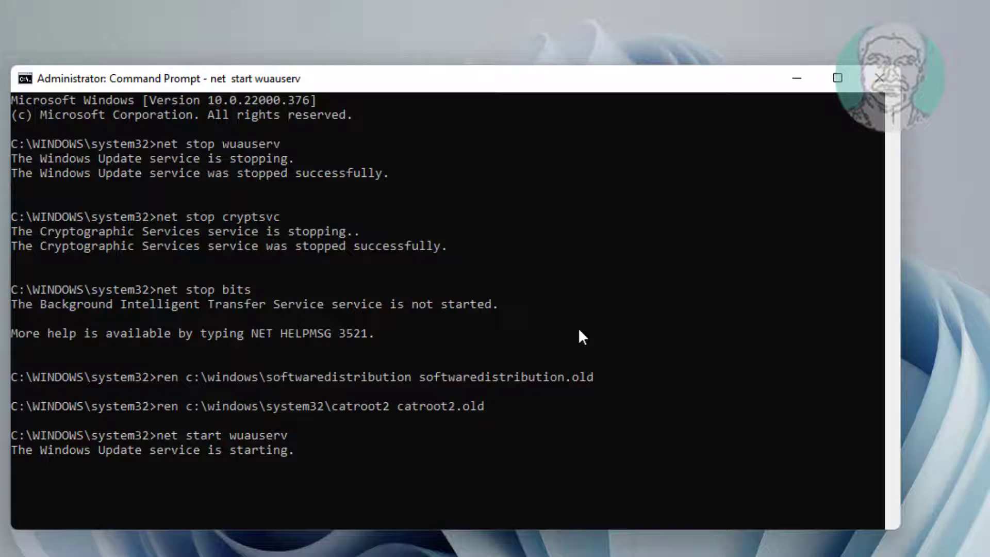
pyautogui.write('net')
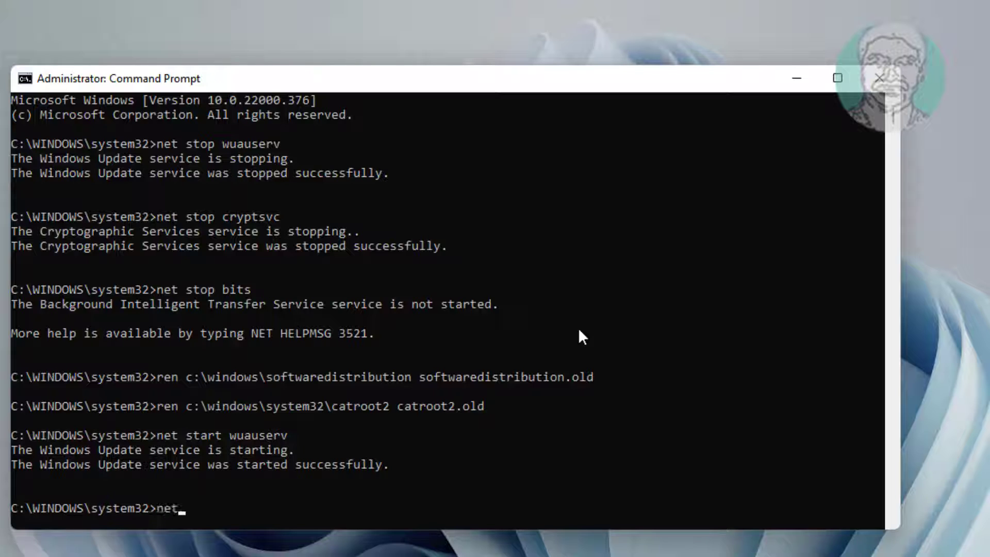
pyautogui.write(' start cryptsvc')
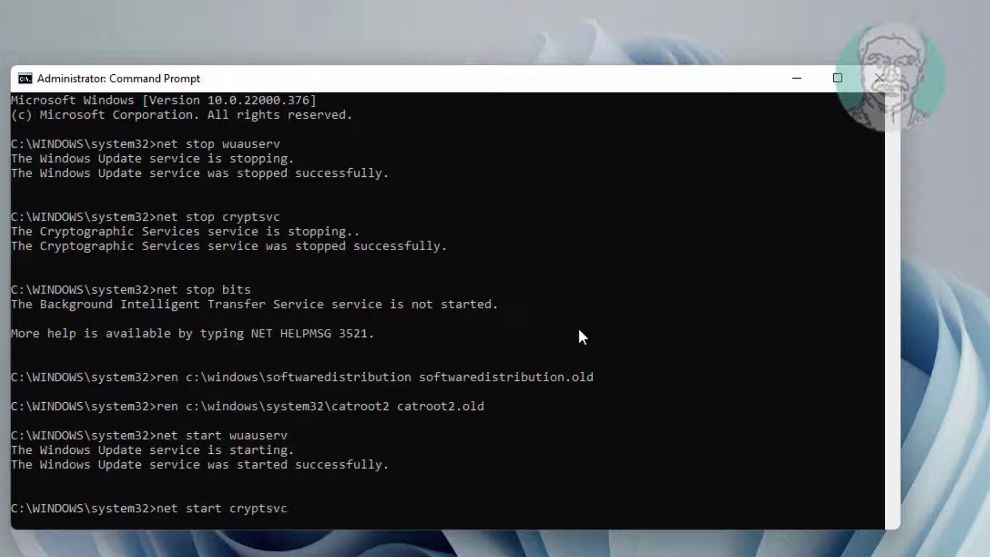
pyautogui.press('Return')
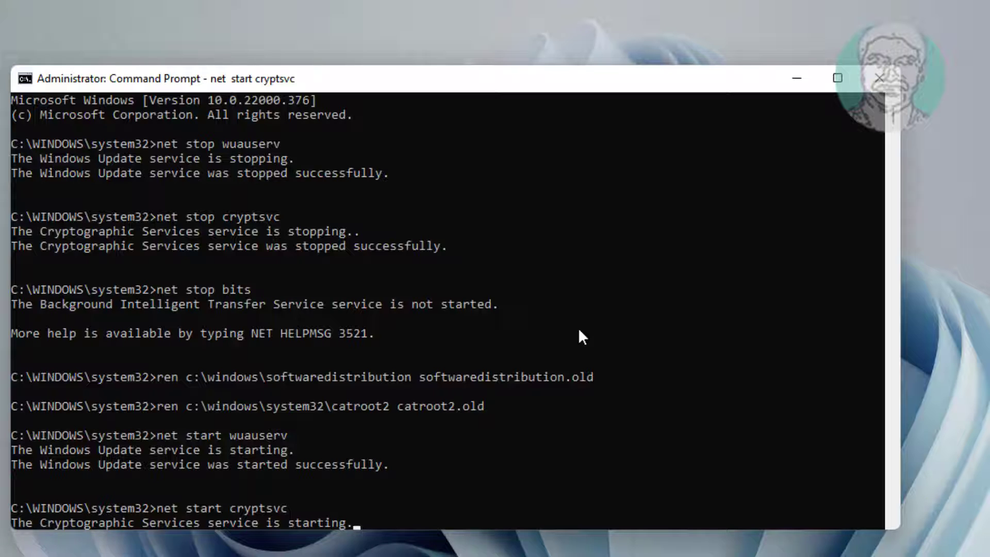
pyautogui.write('net start')
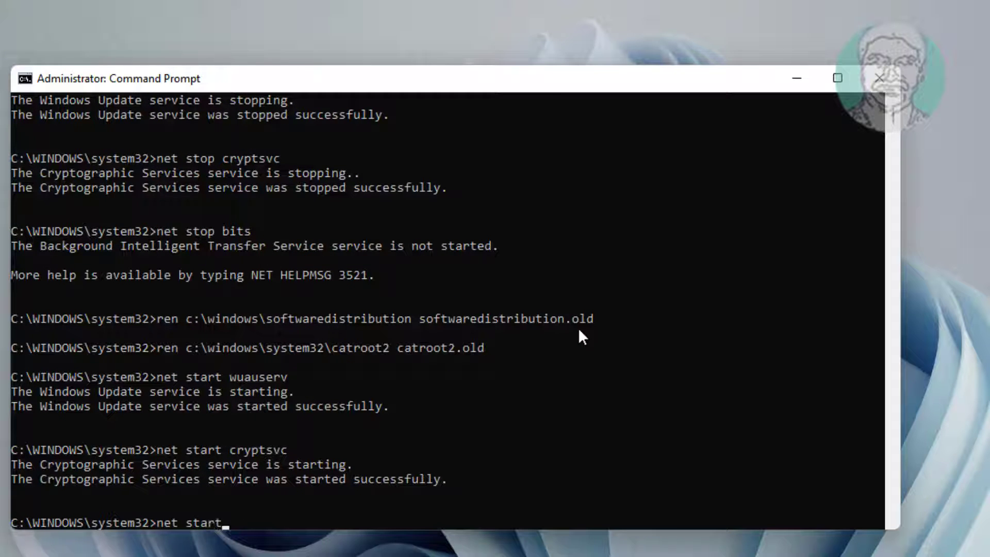
pyautogui.write(' bits')
pyautogui.press('Return')
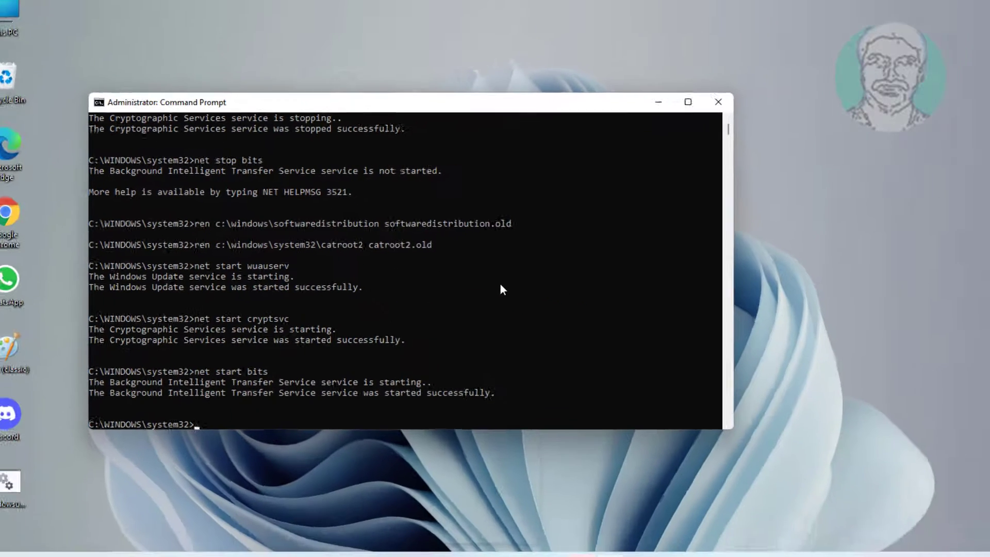
# Step: Exit the Command Prompt session and restart the computer
pyautogui.write('e')
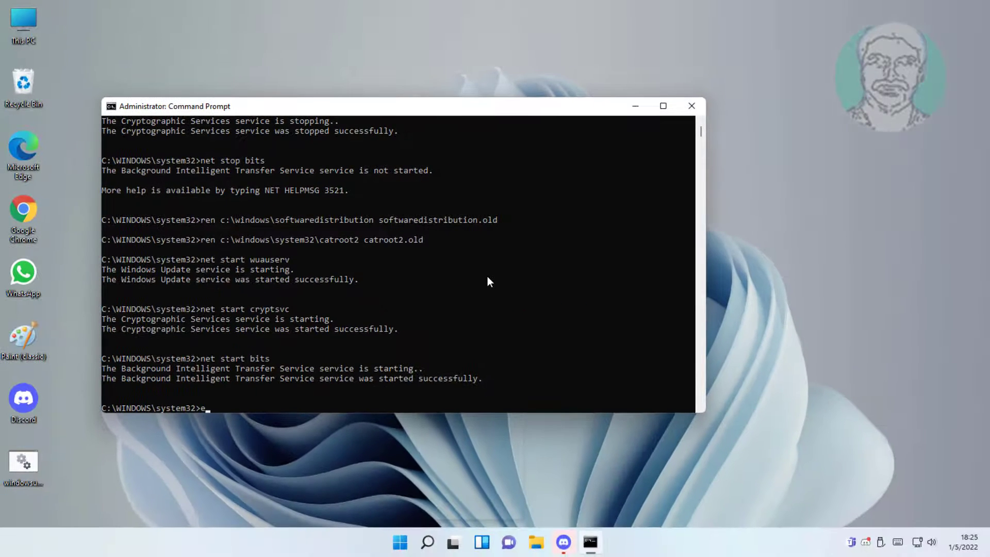
pyautogui.press('Return')
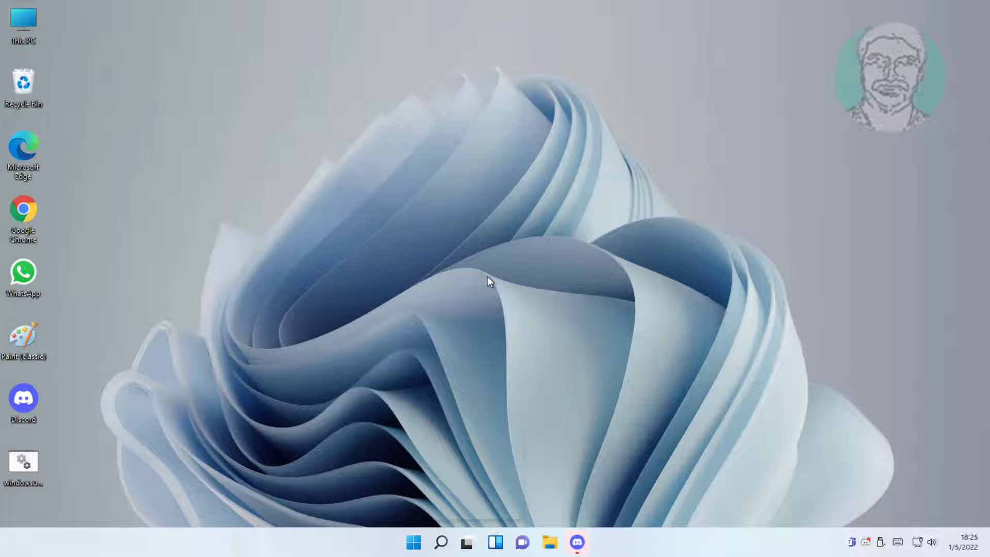
pyautogui.click(414, 542)
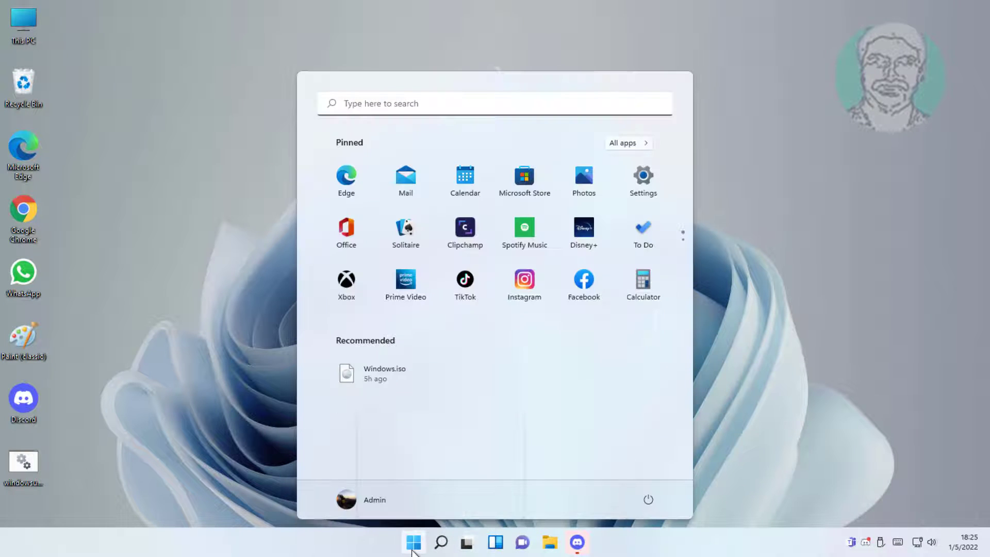
pyautogui.click(649, 500)
pyautogui.click(651, 474)
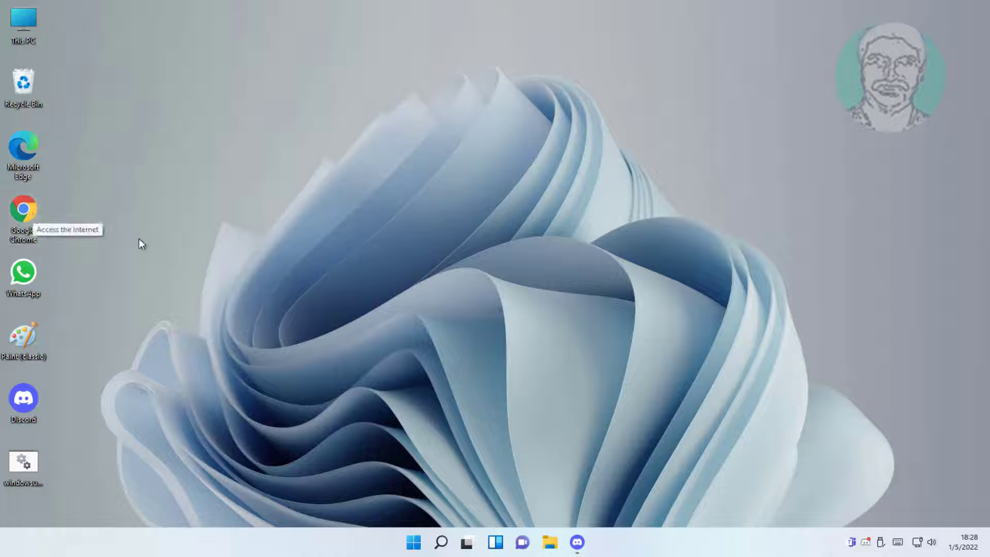
# Step: Open the Microsoft Community article on resetting Windows update components in Chrome and locate the WUReset script code
pyautogui.doubleClick(33, 197)
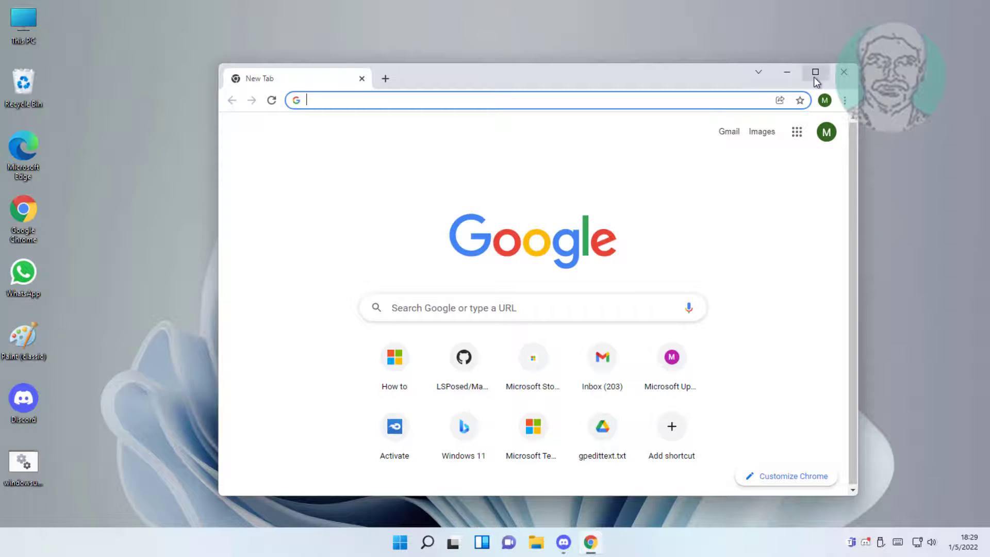
pyautogui.click(815, 72)
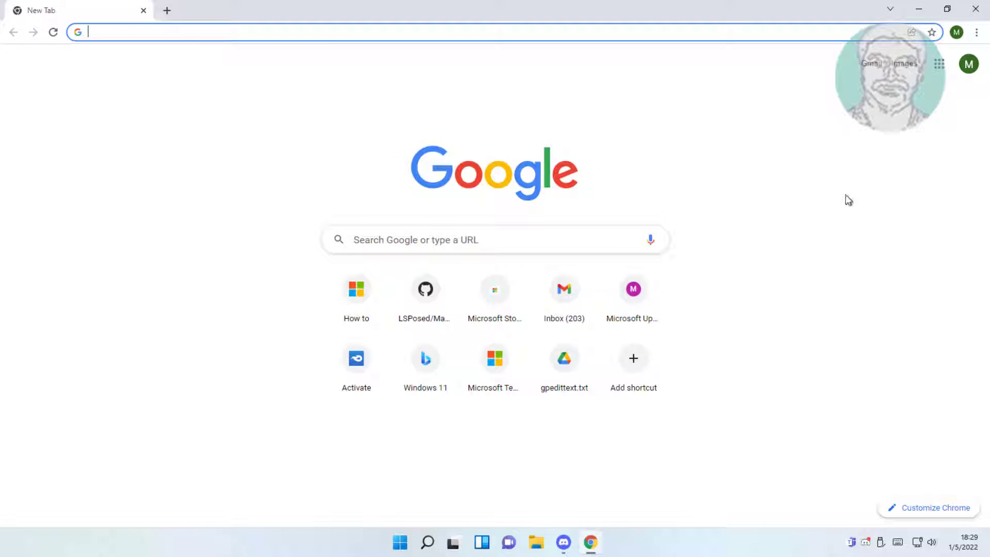
pyautogui.rightClick(117, 35)
pyautogui.click(155, 134)
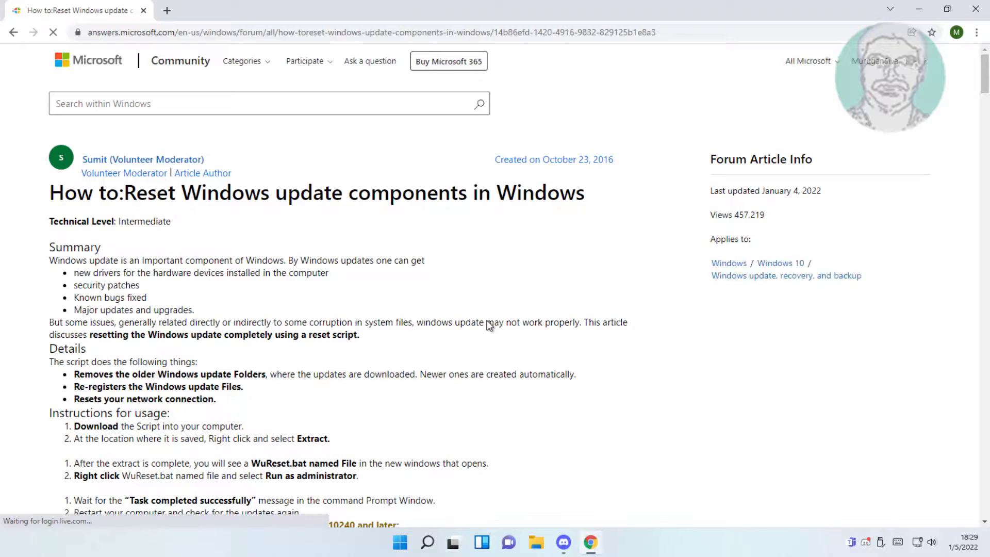
pyautogui.scroll(-8, 312, 375)
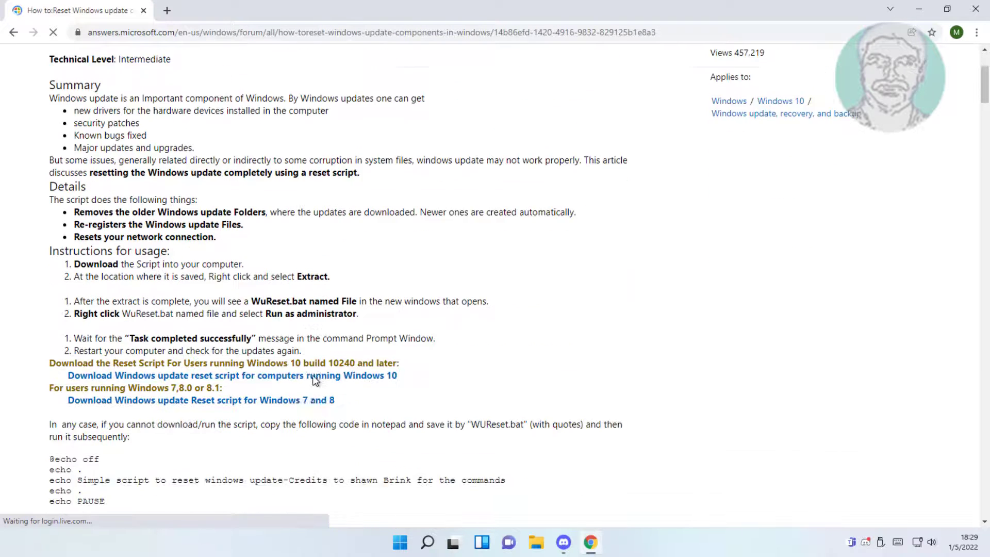
pyautogui.scroll(-3, 289, 376)
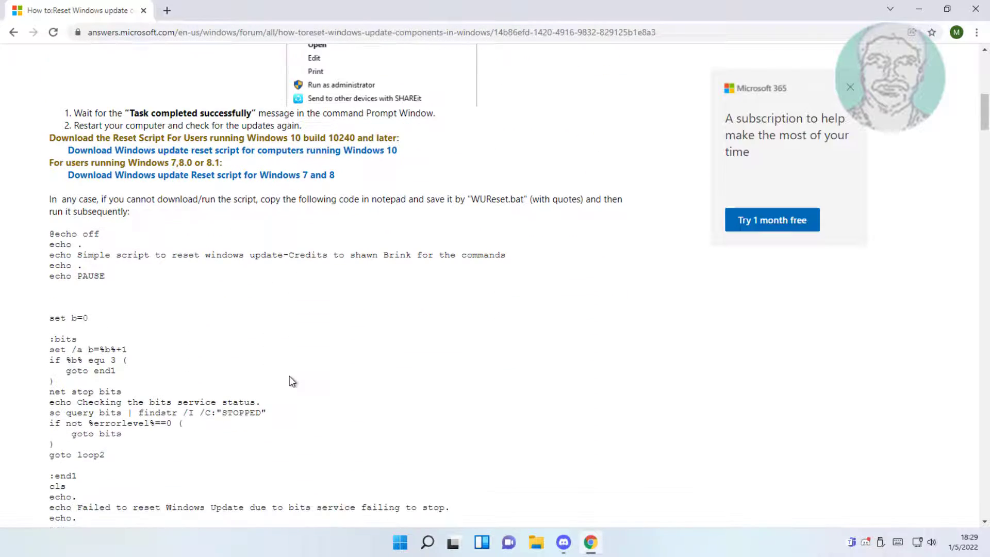
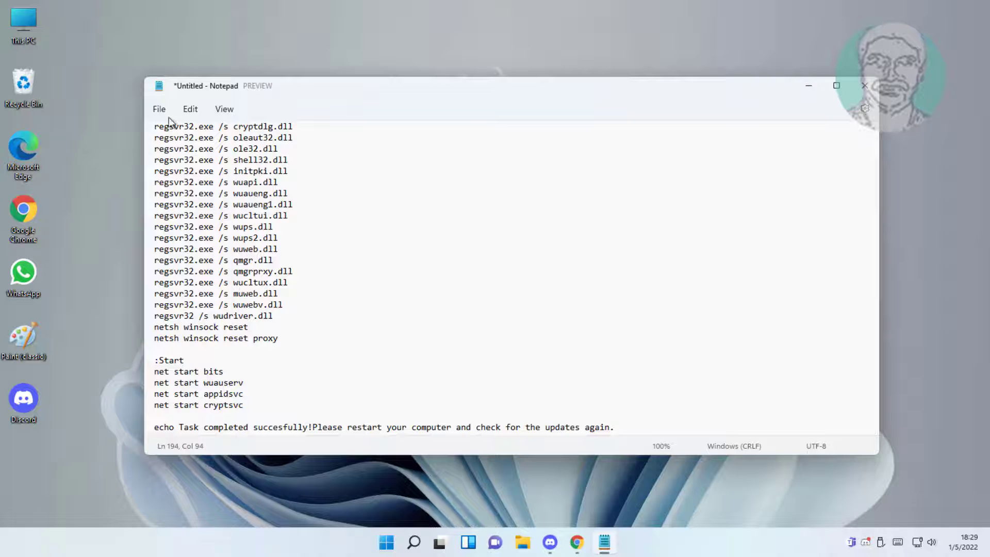
# Step: Save the Notepad script to the Desktop as update.bat with the All files type, and close Notepad
pyautogui.click(159, 109)
pyautogui.click(185, 213)
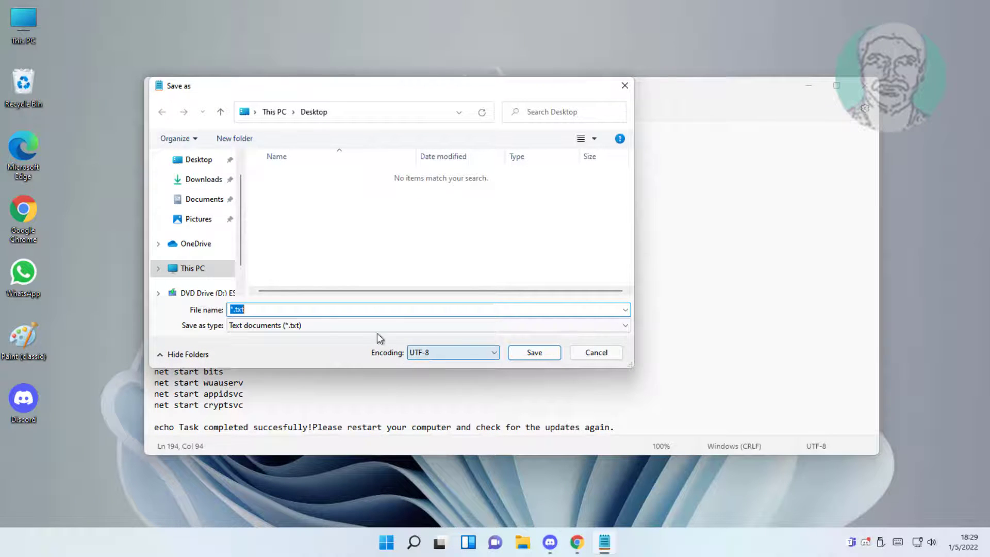
pyautogui.click(306, 323)
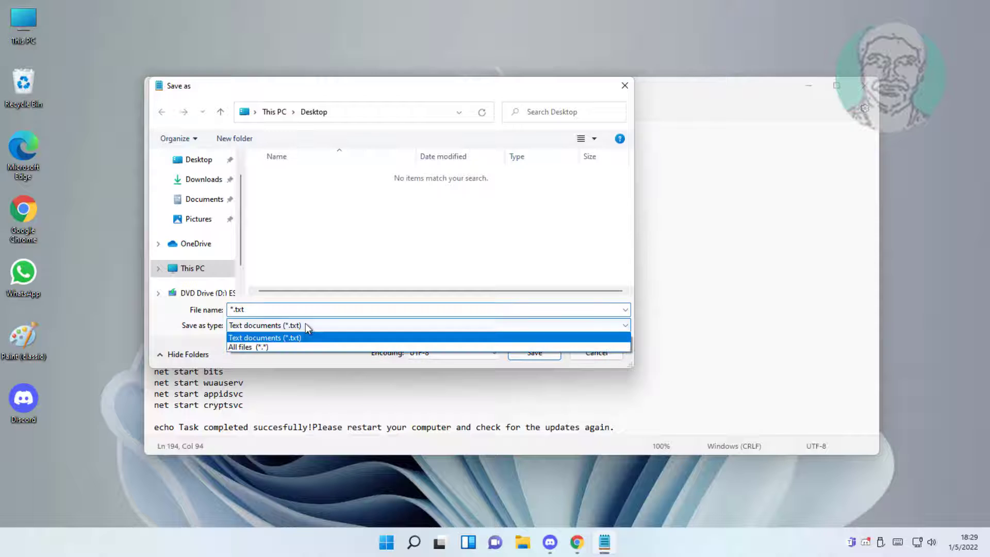
pyautogui.click(278, 346)
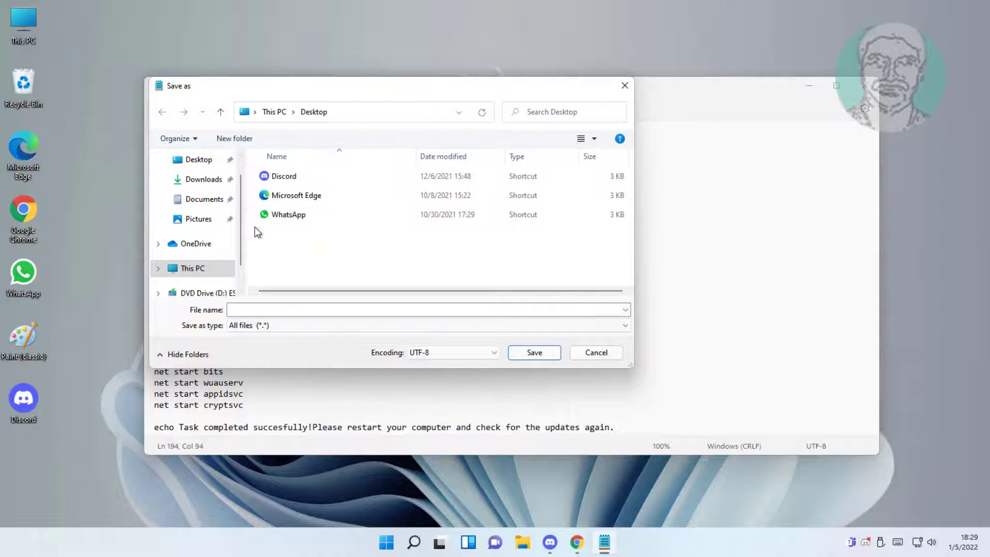
pyautogui.click(188, 161)
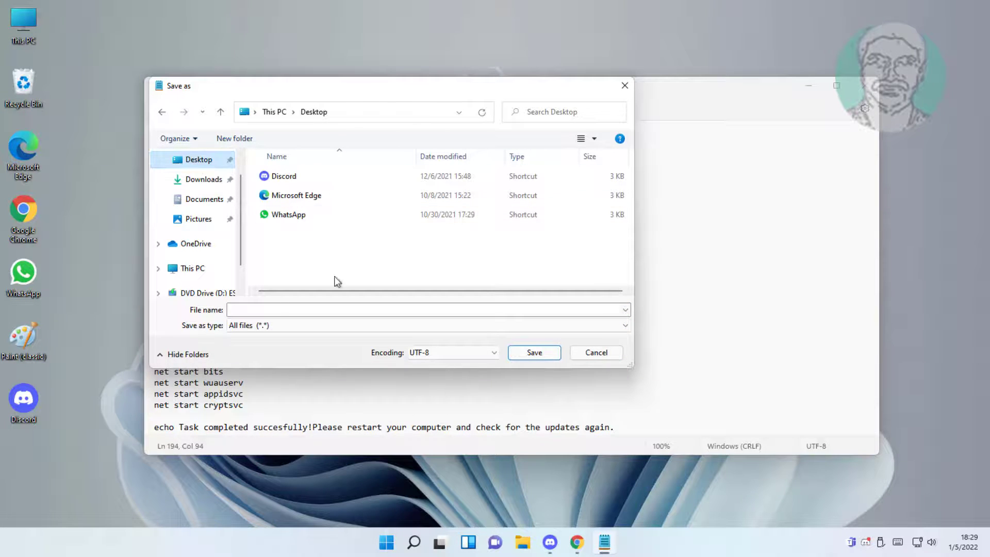
pyautogui.click(287, 310)
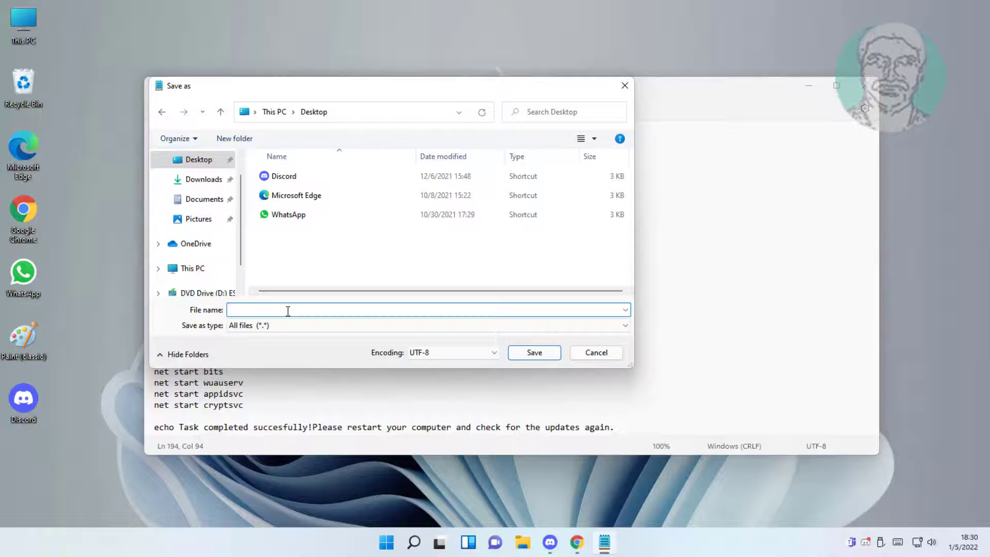
pyautogui.write('update.bat')
pyautogui.click(534, 353)
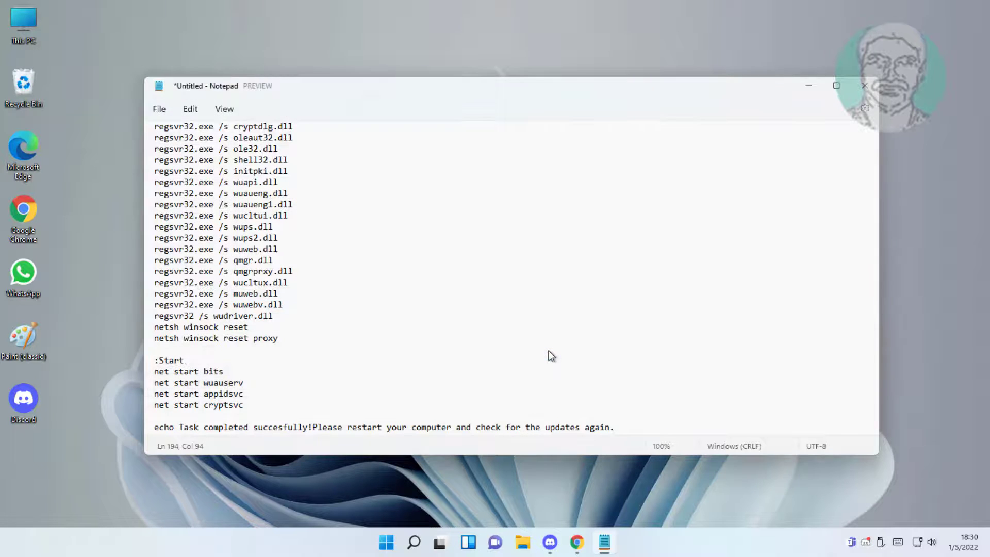
pyautogui.click(864, 86)
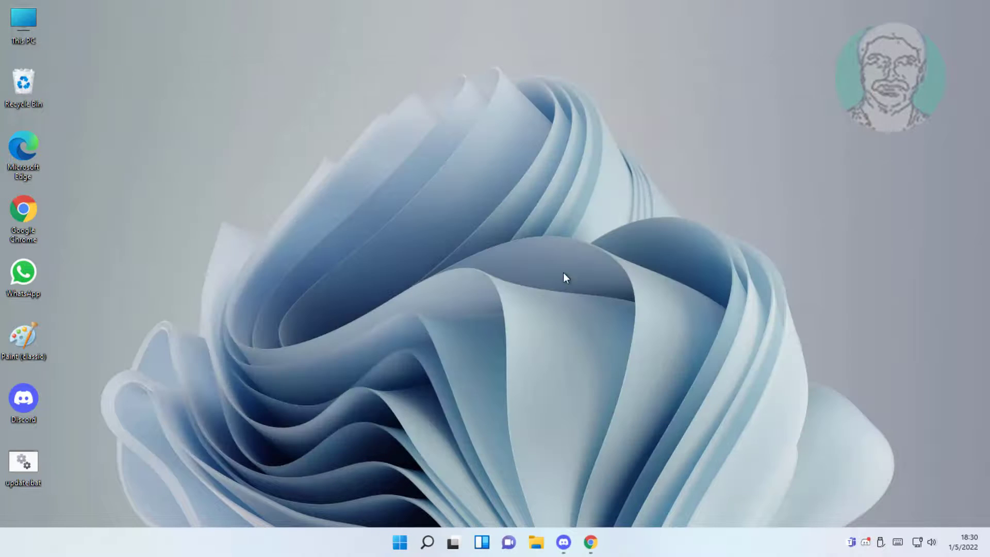
# Step: Run update.bat from the desktop as administrator and let the update reset script proceed
pyautogui.rightClick(22, 465)
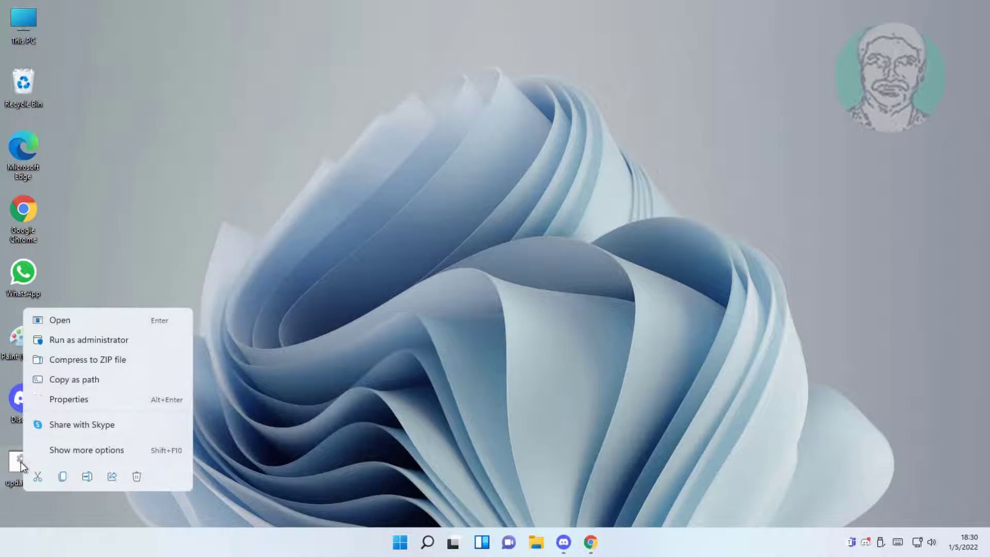
pyautogui.click(89, 339)
pyautogui.click(462, 365)
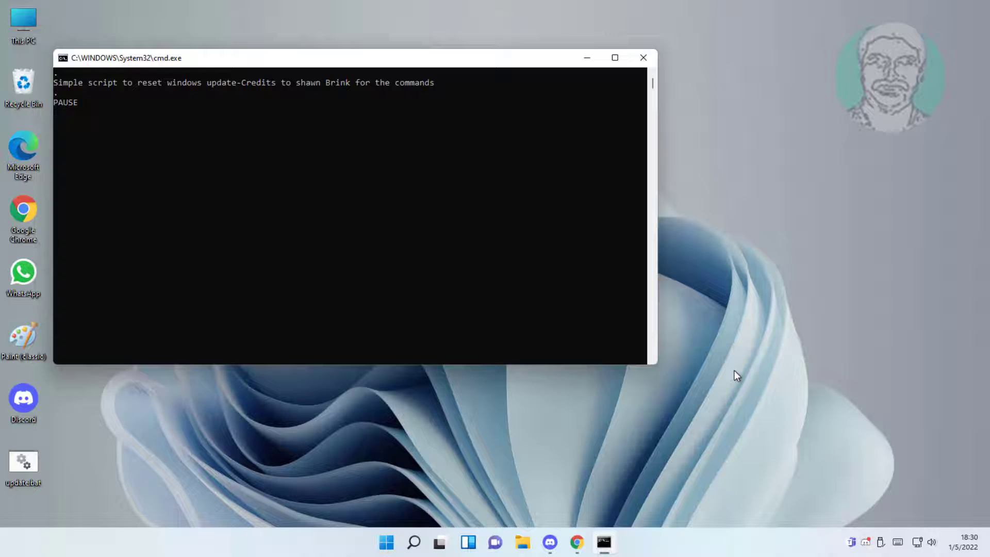
pyautogui.press('Return')
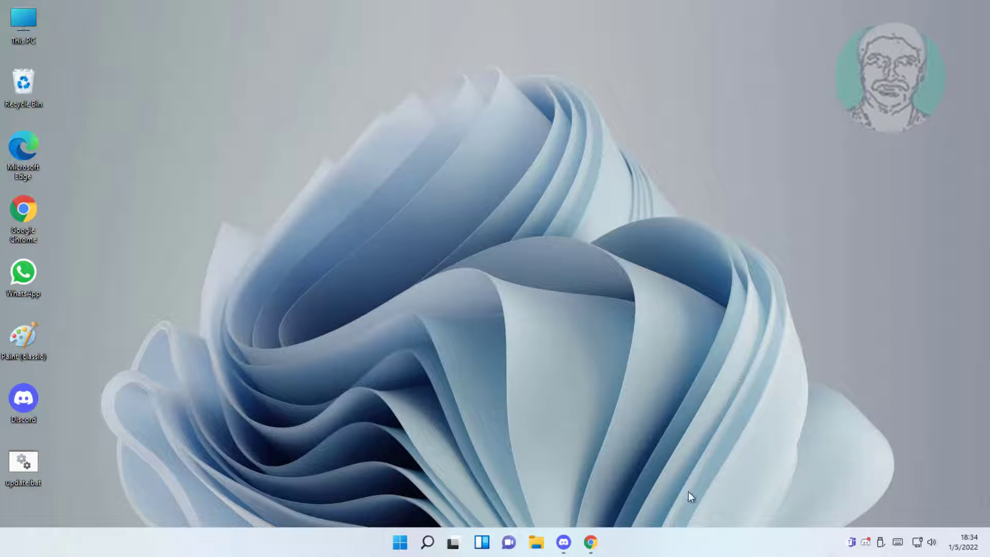
# Step: Restart the computer
pyautogui.click(399, 541)
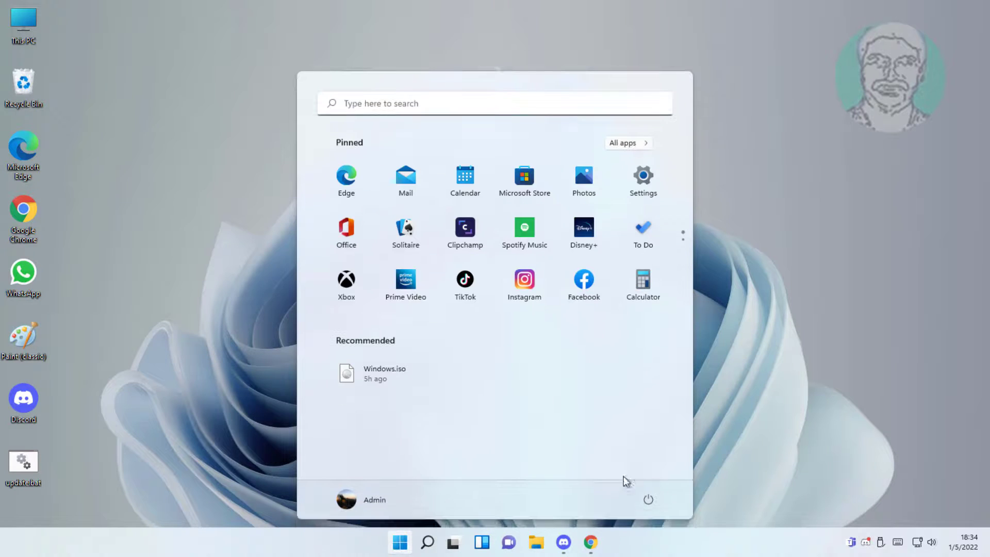
pyautogui.click(650, 501)
pyautogui.click(648, 470)
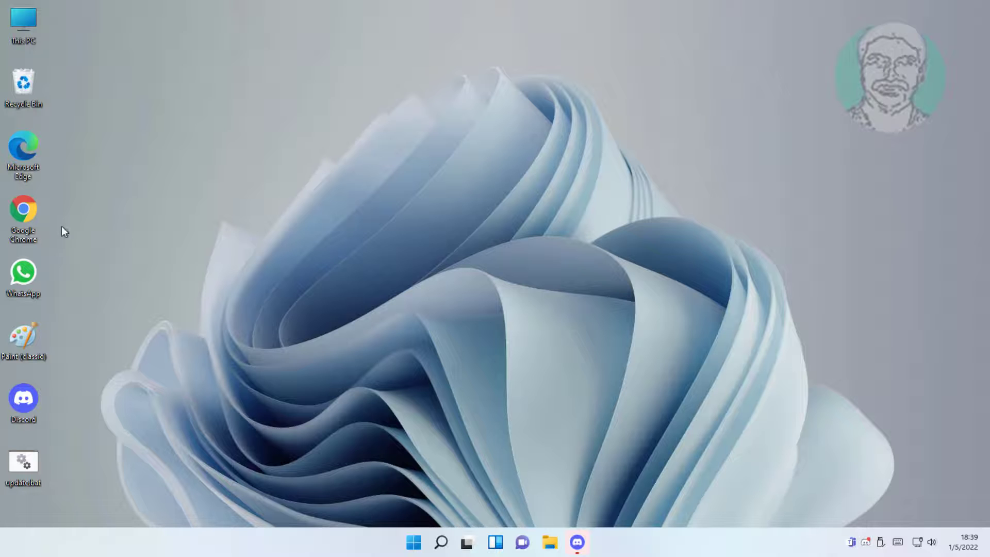
# Step: Search the web in Chrome for "windows 11 download" and open Microsoft's Windows 11 software download page
pyautogui.doubleClick(17, 220)
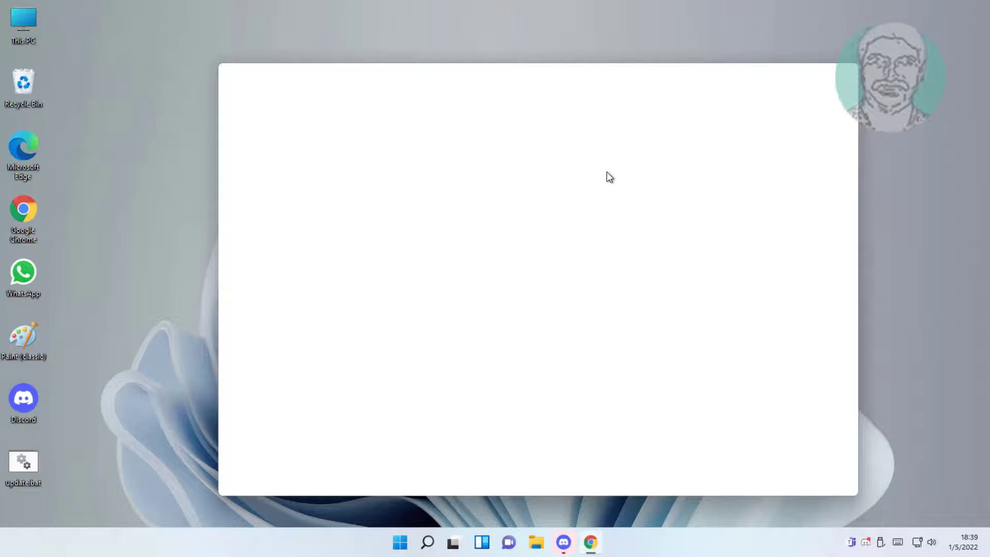
pyautogui.click(416, 95)
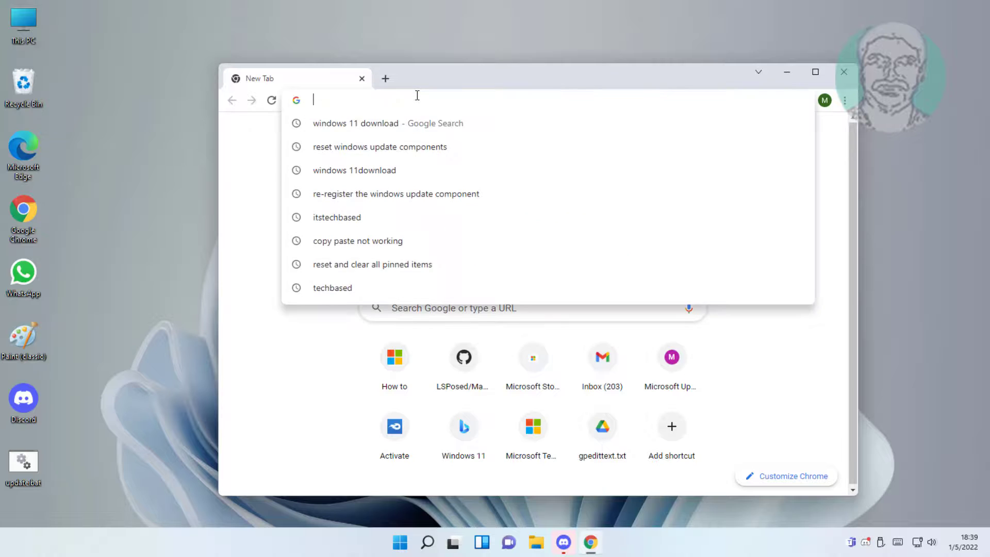
pyautogui.write('windows 1')
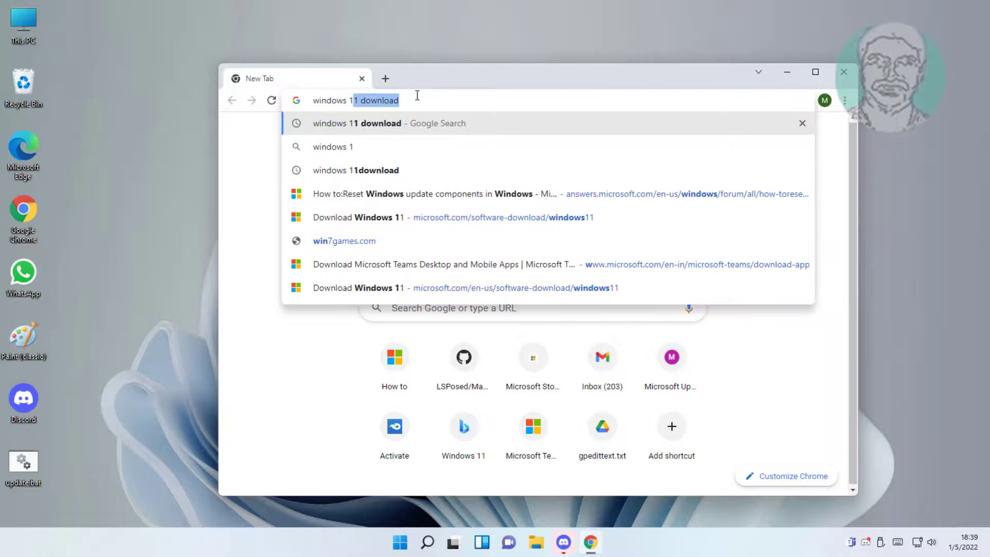
pyautogui.write('1 download')
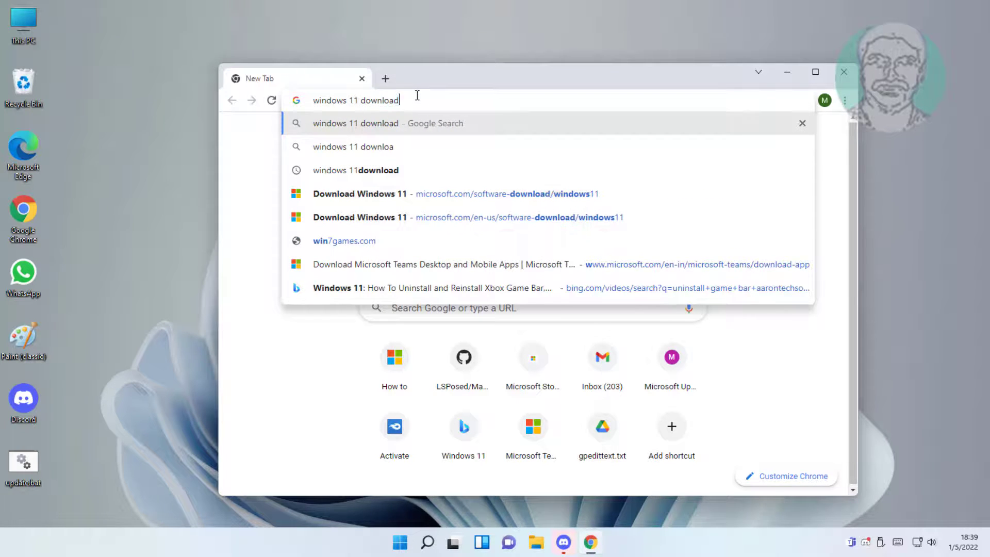
pyautogui.press('Return')
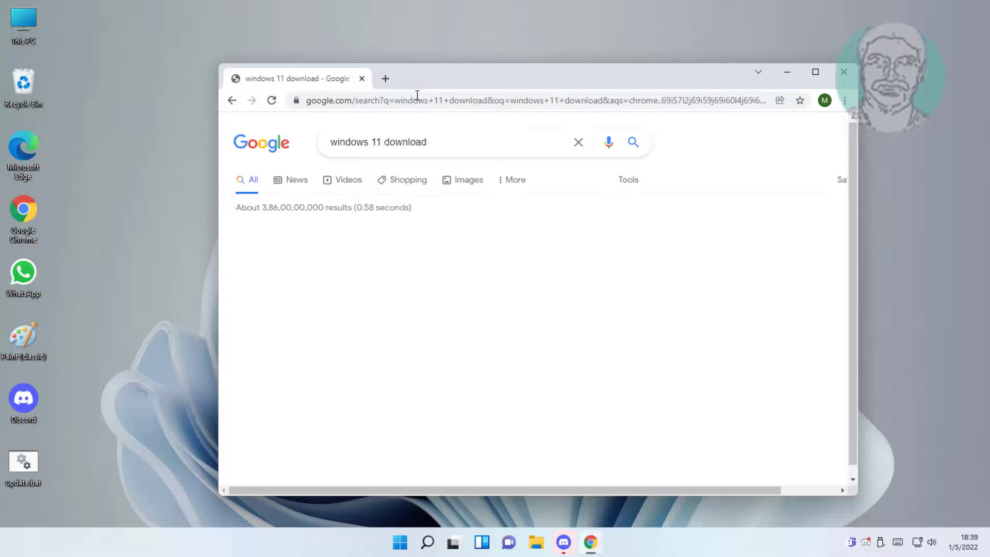
pyautogui.click(364, 250)
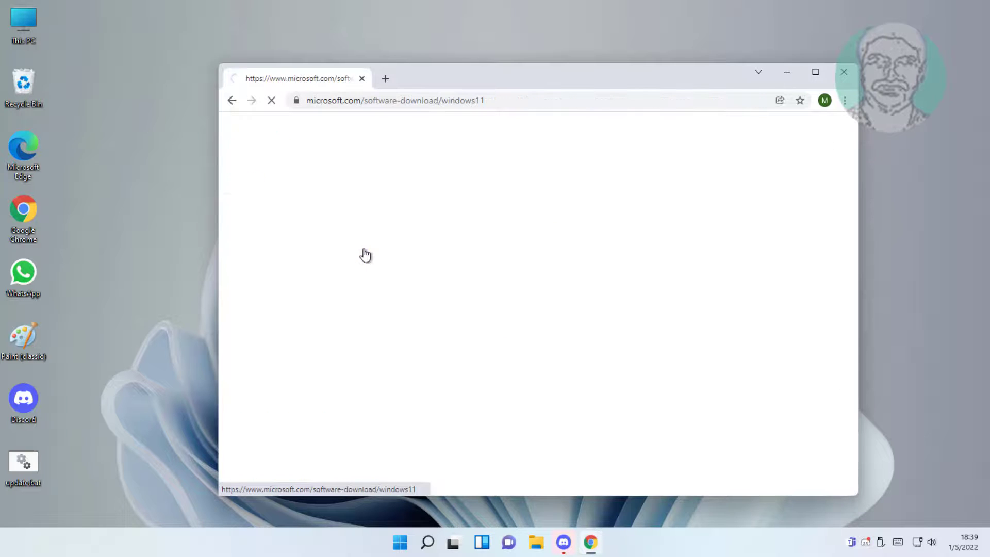
# Step: Download the media creation tool offered under Create Windows 11 Installation Media and run it with administrator permission
pyautogui.scroll(-7, 364, 254)
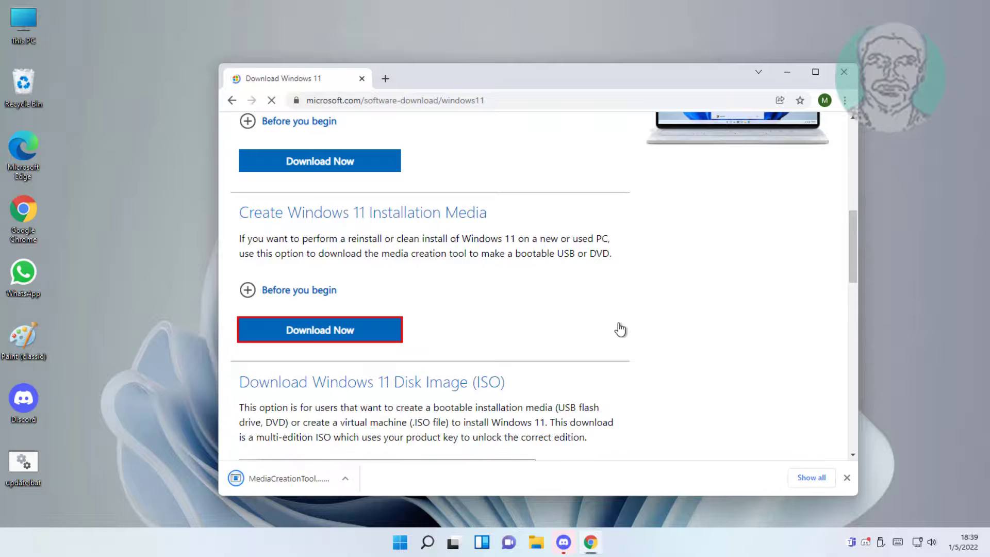
pyautogui.click(286, 478)
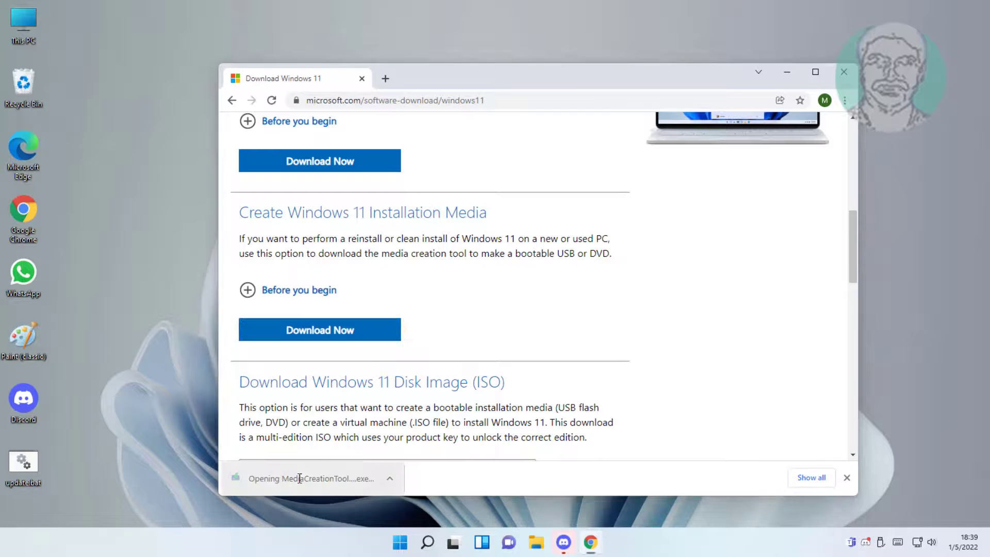
pyautogui.click(786, 73)
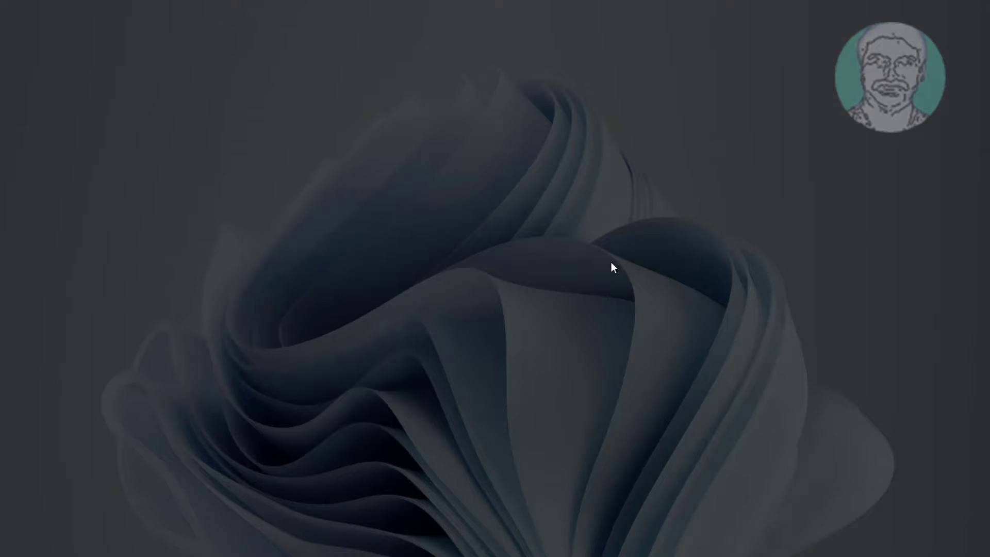
pyautogui.click(415, 370)
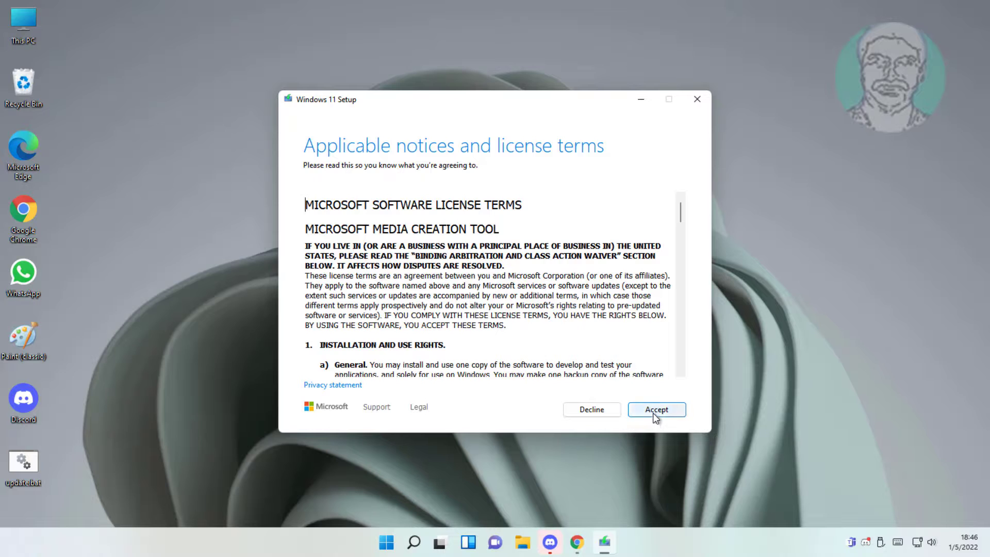
# Step: Accept the license terms and create the installation media as an ISO file saved as Windows.iso in Documents
pyautogui.click(655, 416)
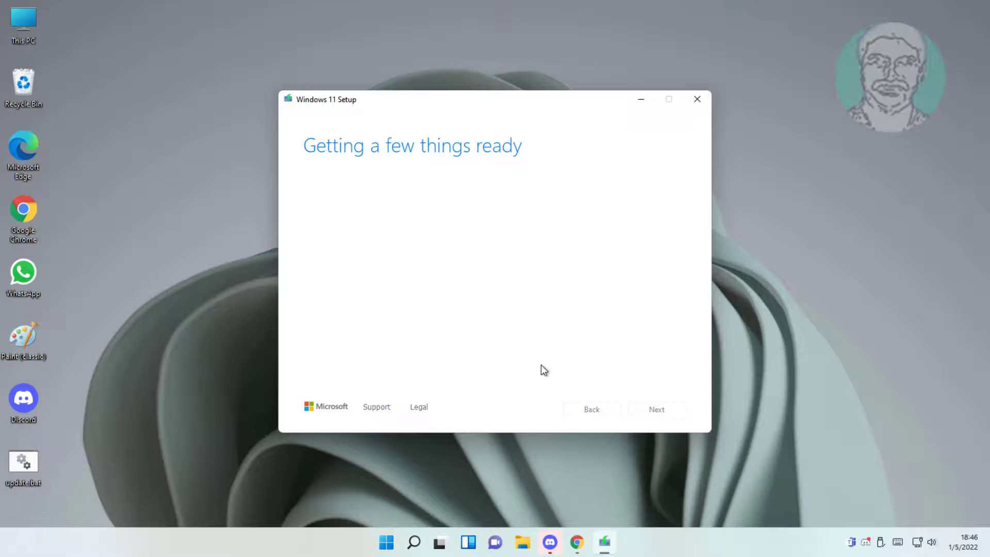
pyautogui.click(659, 414)
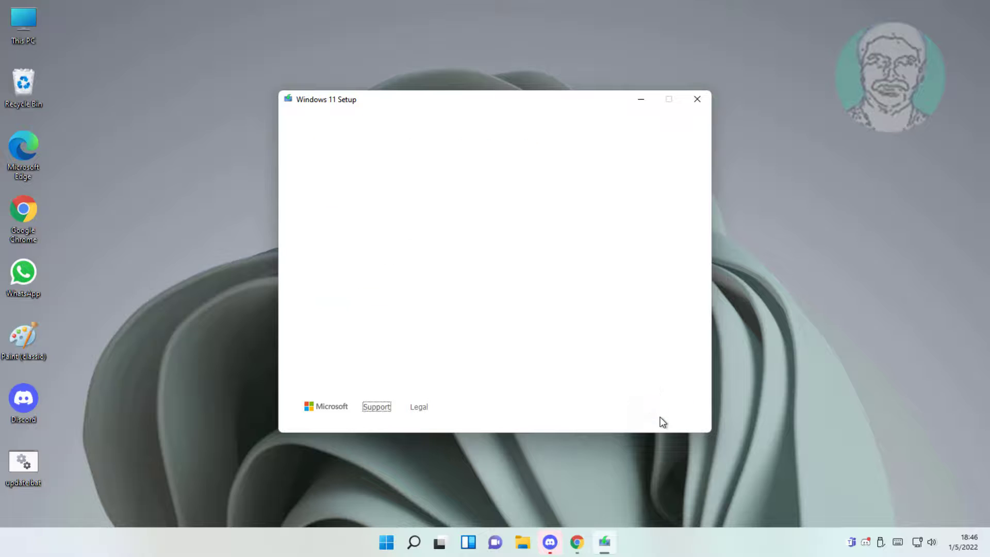
pyautogui.click(342, 232)
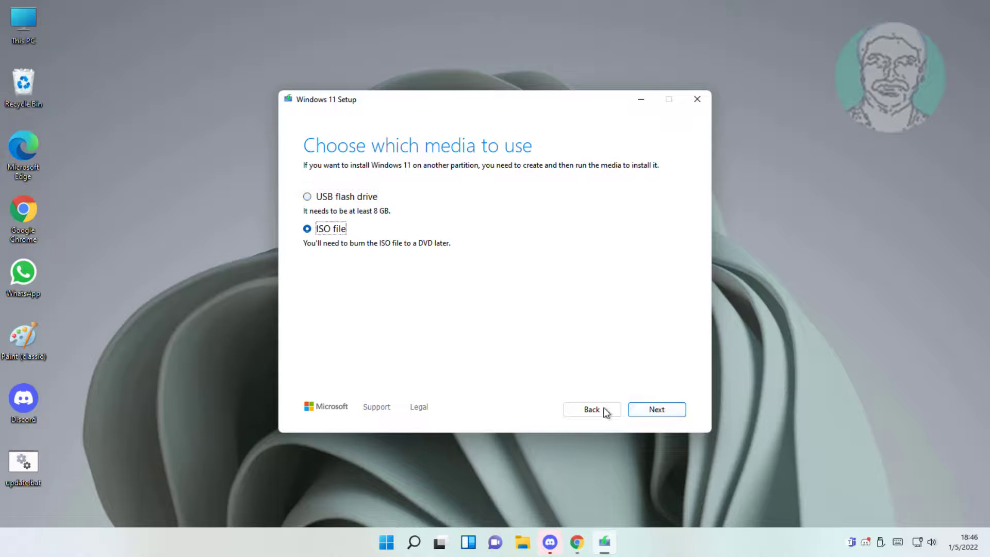
pyautogui.click(663, 414)
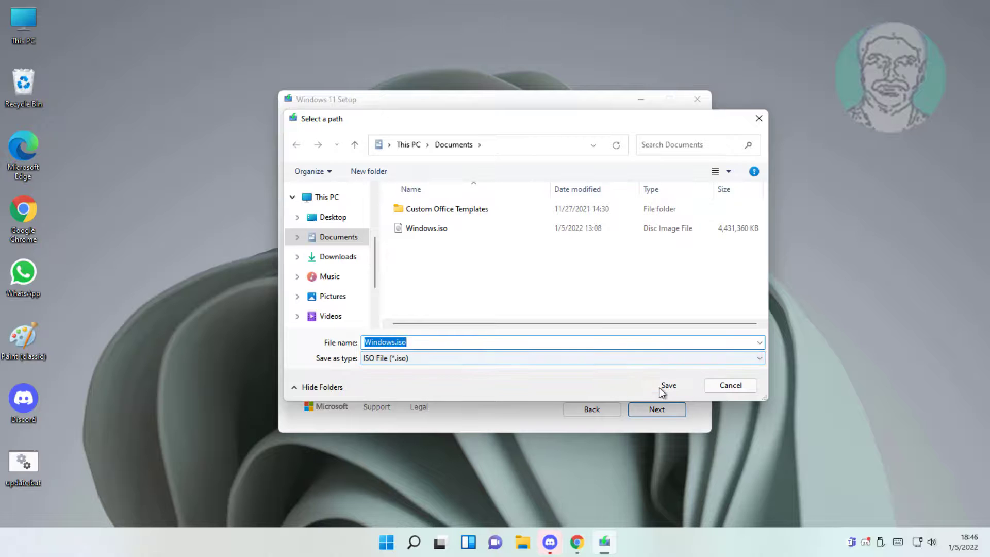
pyautogui.click(660, 387)
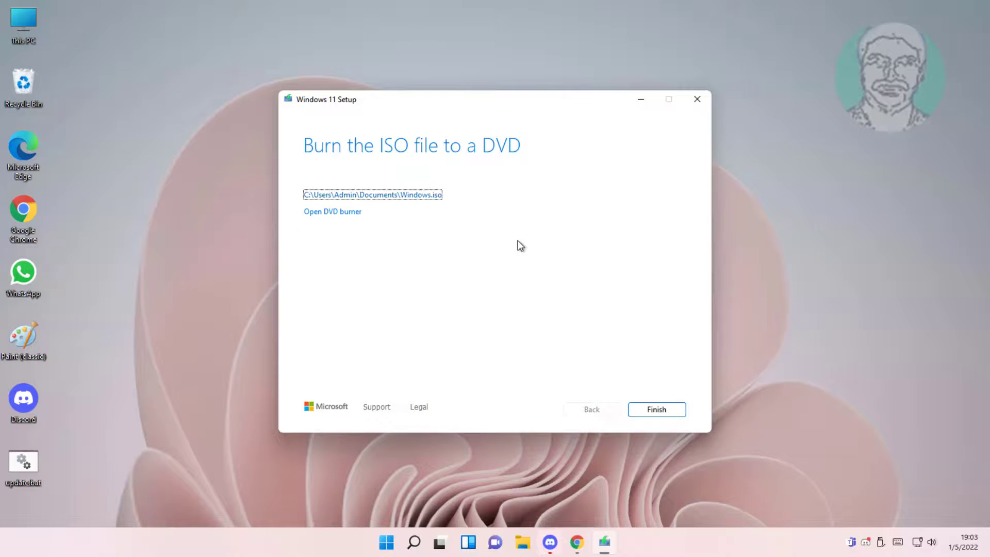
pyautogui.click(661, 409)
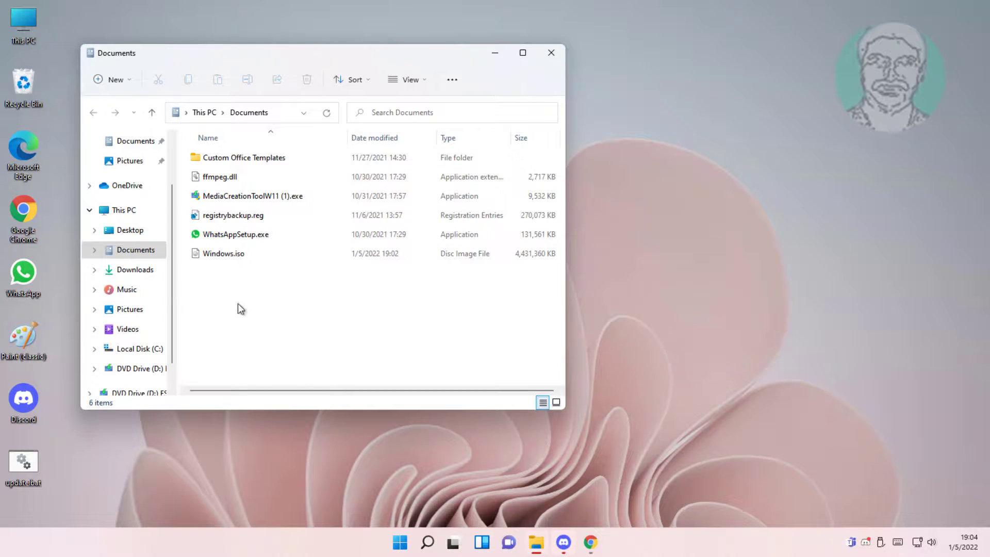
# Step: Mount Windows.iso from the Documents folder and launch its setup.exe with administrator permission, closing the file window
pyautogui.click(233, 253)
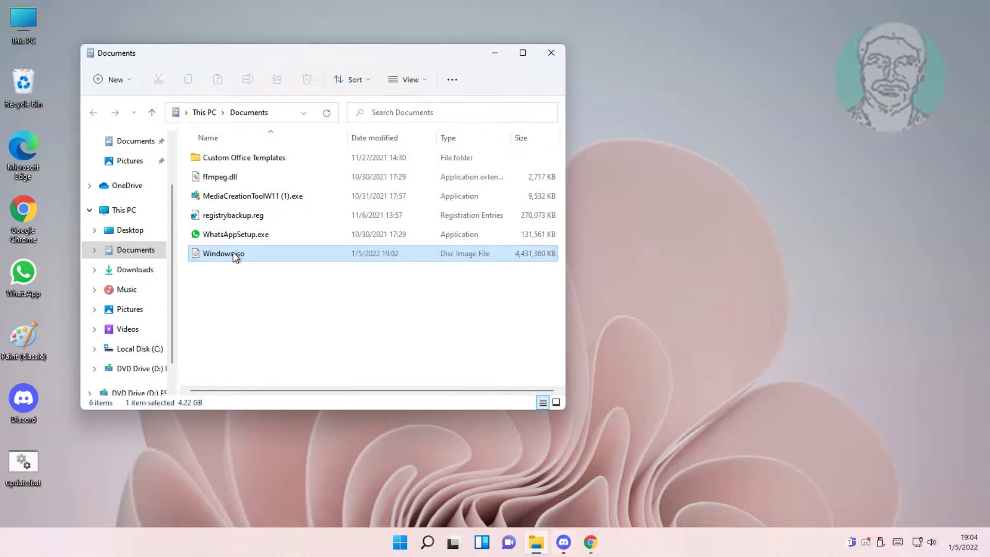
pyautogui.press('Return')
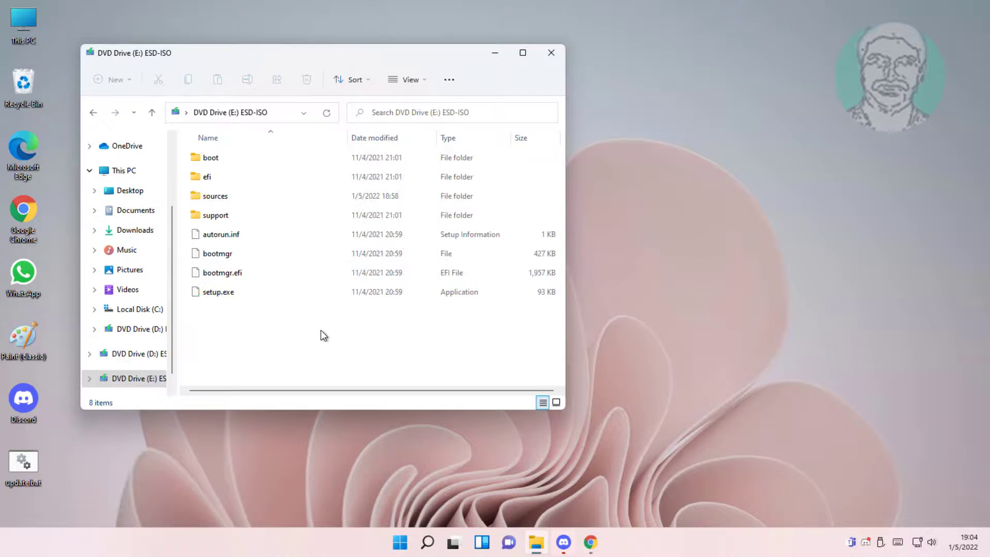
pyautogui.click(219, 292)
pyautogui.doubleClick(219, 292)
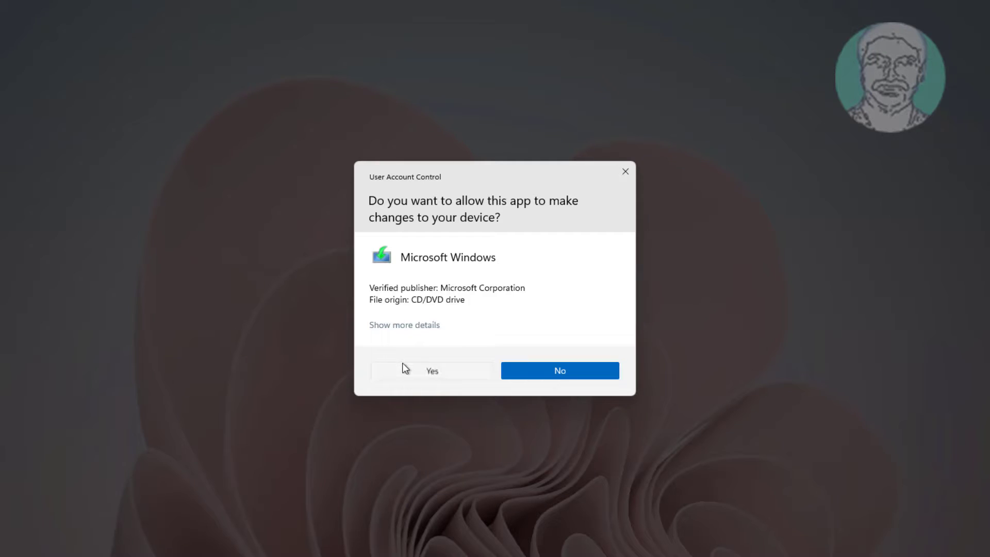
pyautogui.click(402, 365)
pyautogui.click(550, 56)
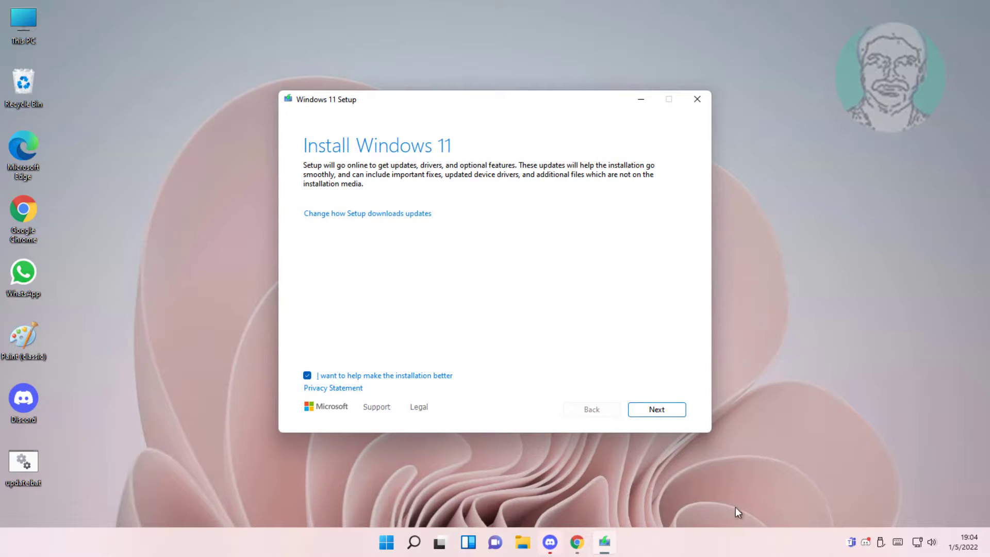
# Step: Proceed with the Windows 11 installation, letting Setup download updates and keeping the option to help make the installation better
pyautogui.click(654, 410)
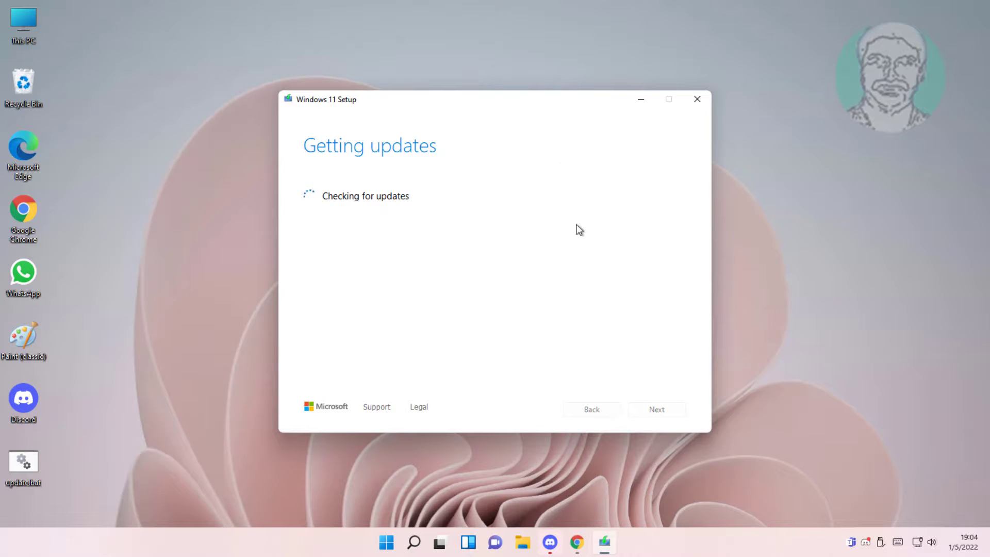